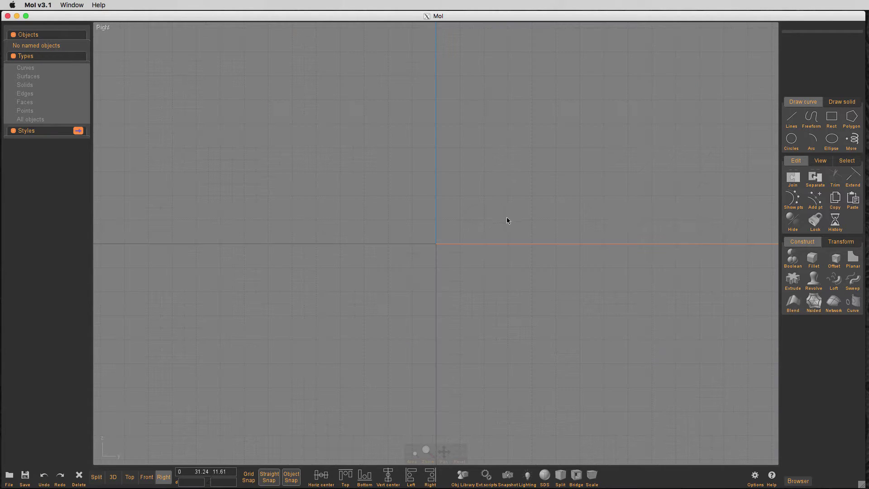
Draw a control-point curve in the Right view as a half profile with rounded shoulder and narrowed neck, about 34 × 73 units, starting on the Z axis.
click(811, 118)
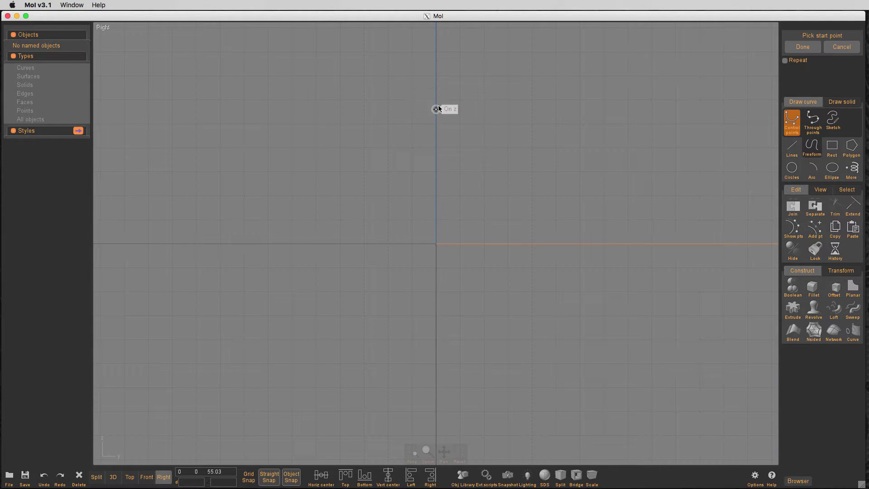
click(436, 91)
click(500, 91)
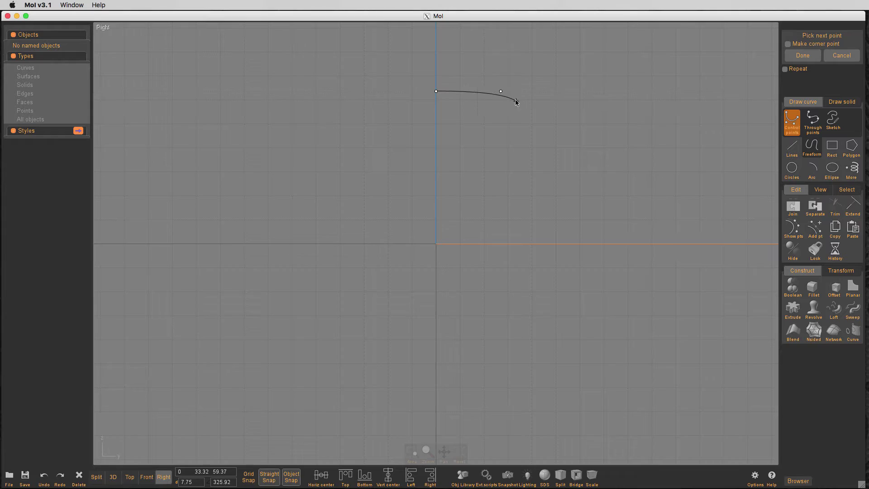
click(517, 99)
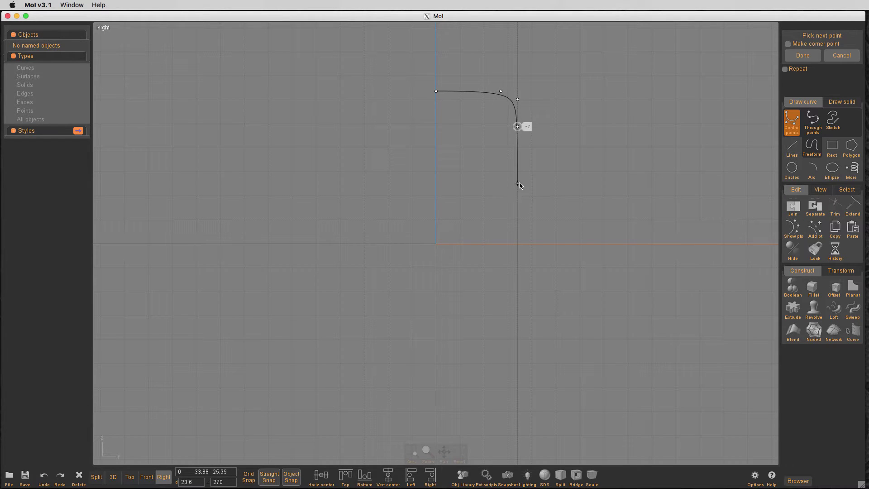
click(518, 222)
click(487, 246)
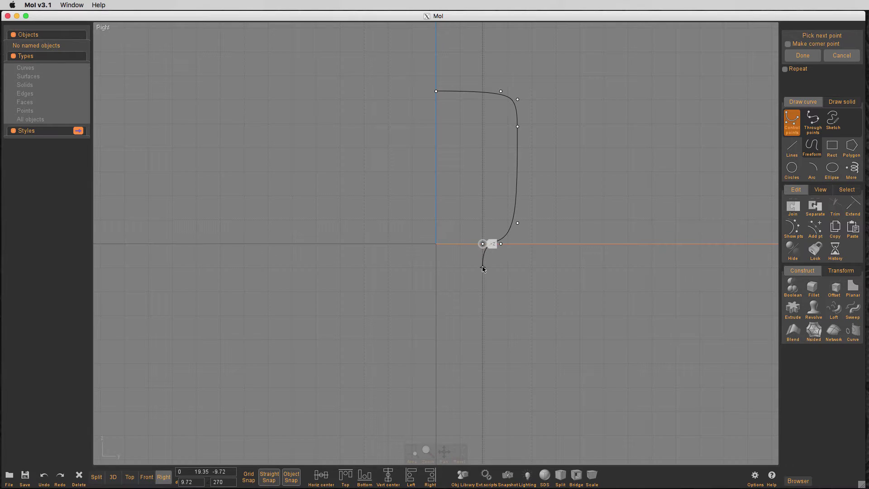
click(482, 268)
right_click(483, 268)
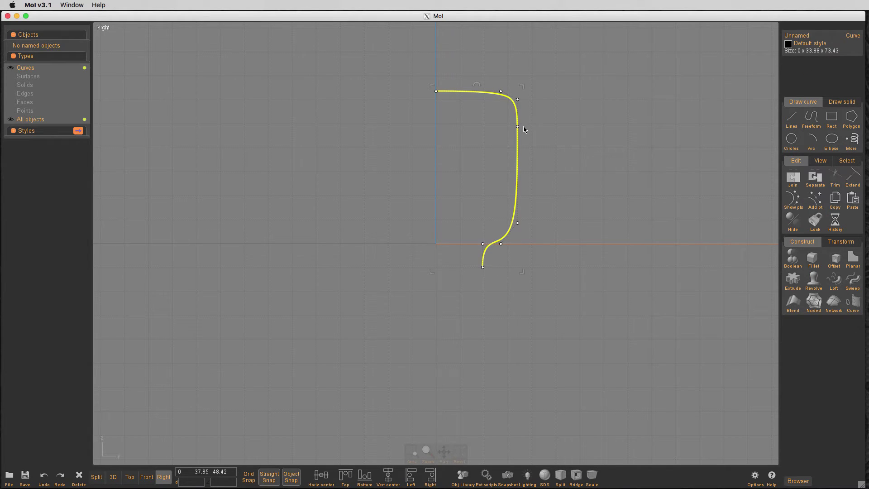
Move the three control points on the profile's vertical side outward by about 6 units.
click(517, 127)
shift+click(518, 99)
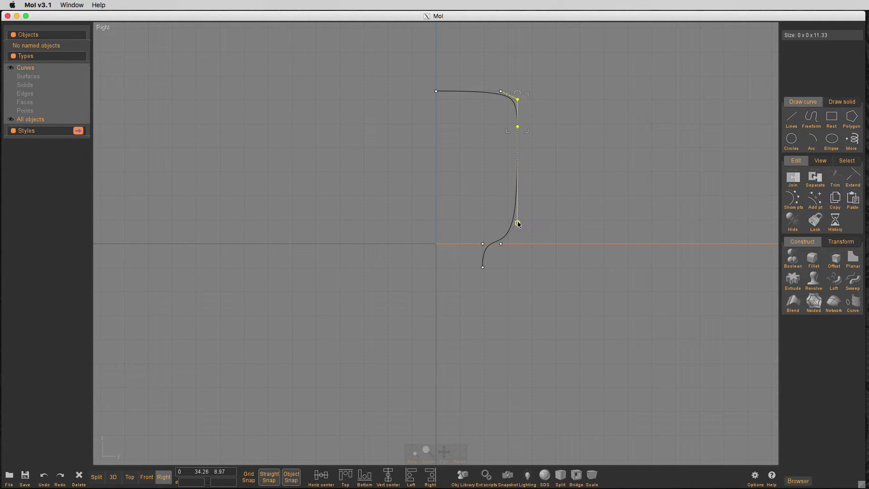
drag(518, 223, 531, 223)
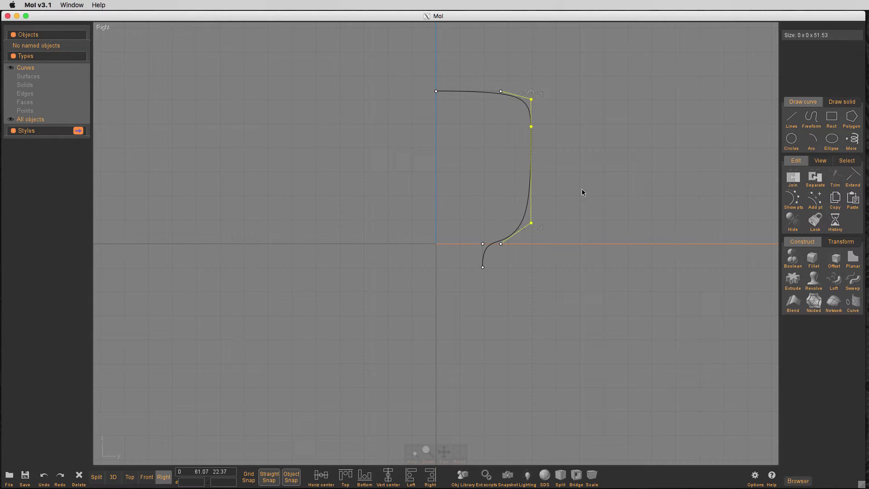
click(582, 190)
Add a control point near the lower end of the vertical side and move it and all points below it down about 11 units.
click(815, 199)
click(531, 202)
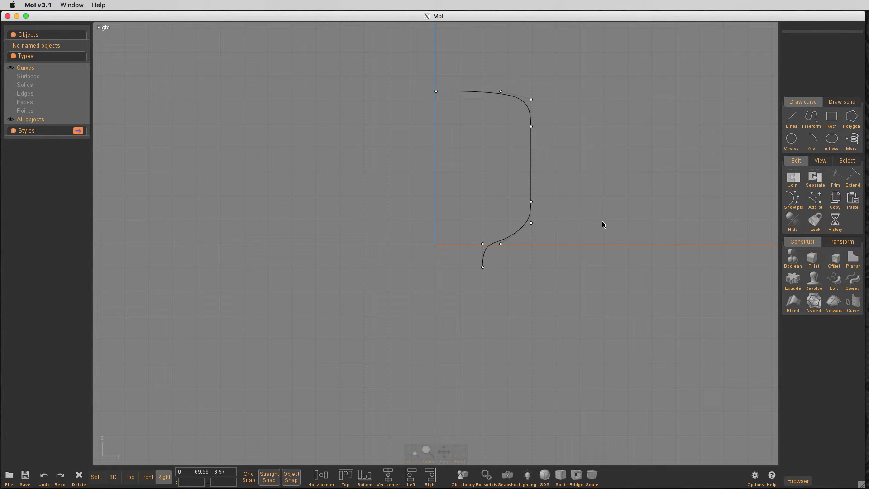
drag(402, 177, 544, 319)
drag(563, 276, 563, 300)
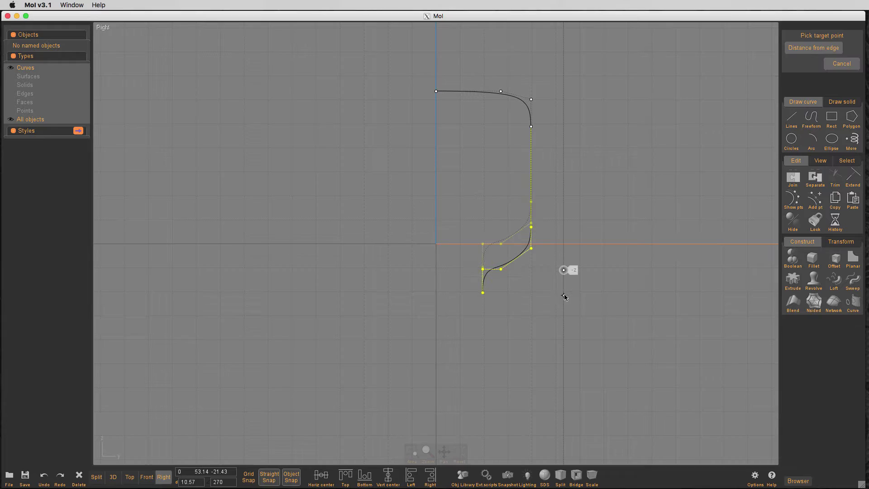
click(608, 192)
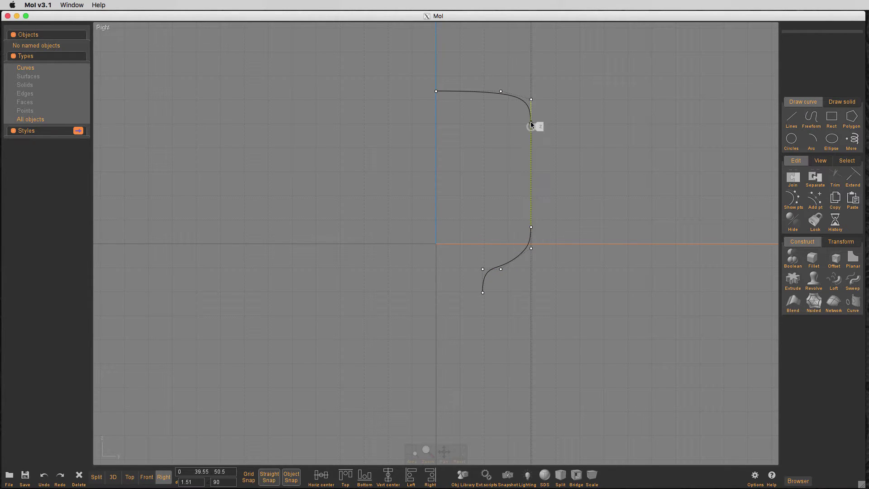
Add a control point midway along the vertical side and move it with its two neighbours outward by about 1 unit.
click(815, 199)
click(533, 171)
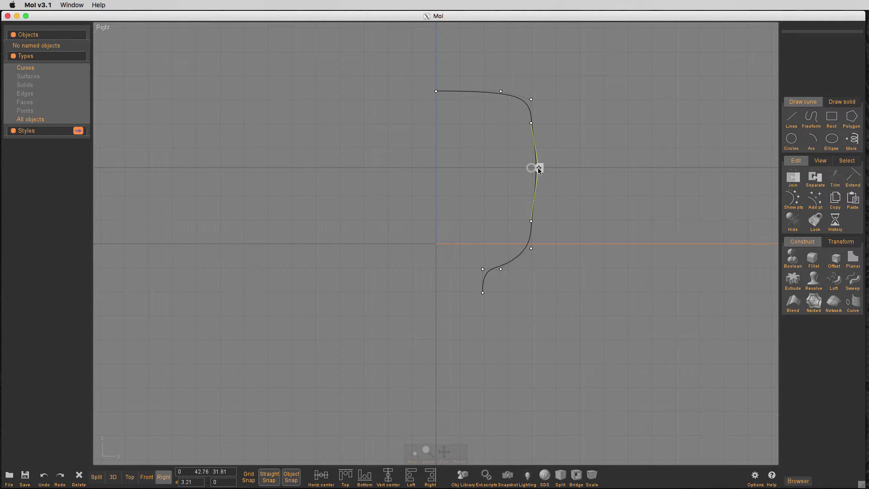
click(538, 168)
click(531, 123)
click(532, 221)
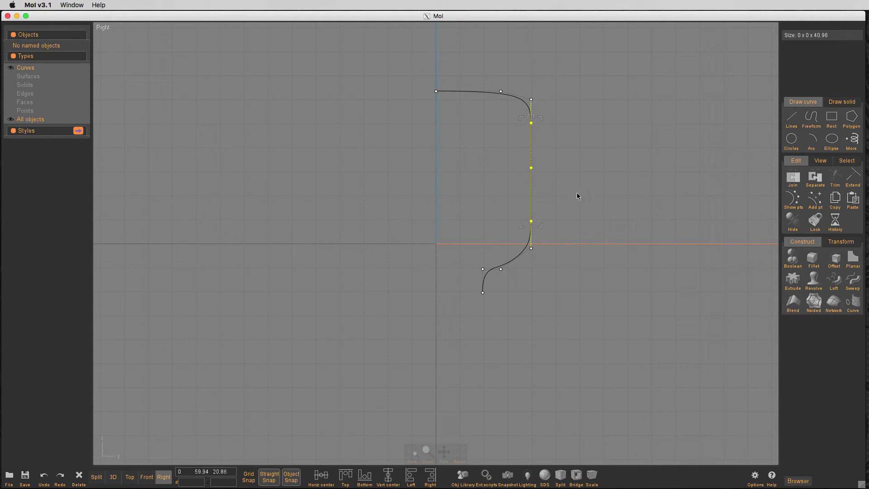
key(m)
click(568, 190)
click(571, 190)
click(596, 158)
Move the five lower control points down about 11 units to lengthen the profile.
drag(426, 182, 560, 337)
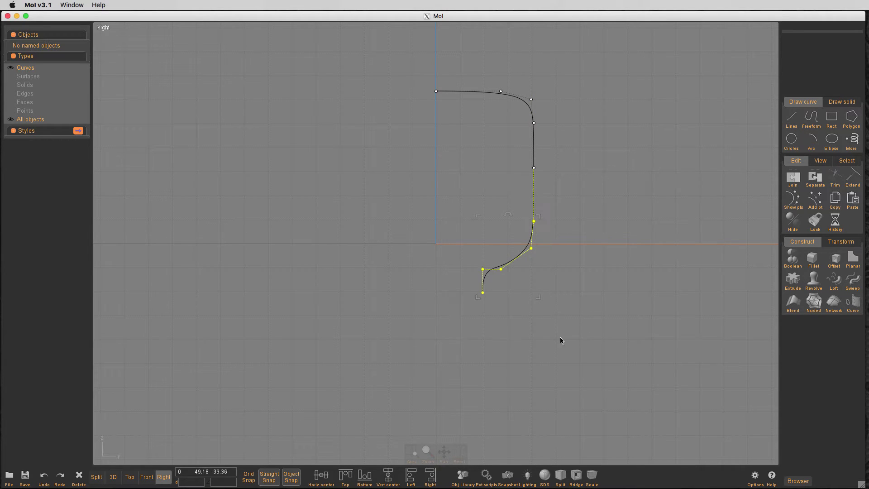
key(m)
click(600, 196)
click(600, 223)
click(597, 221)
Mirror the half profile about the vertical Z axis.
click(534, 222)
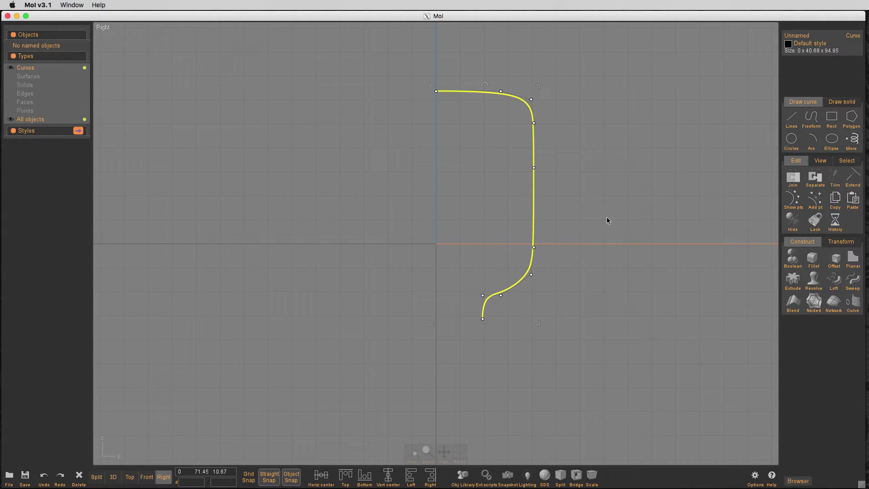
key(shift+m)
click(436, 323)
click(438, 355)
Join the two profile halves into one curve and delete the seam control point at the upper centre.
click(454, 93)
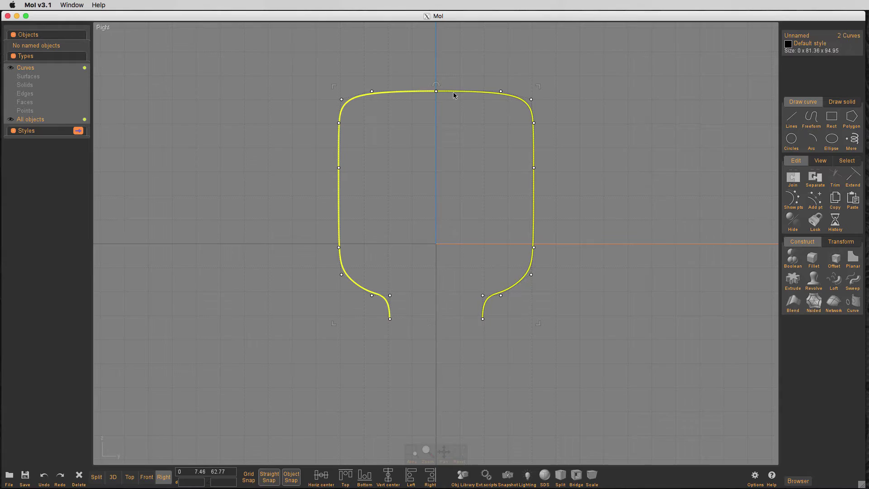
key(j)
click(436, 92)
key(Delete)
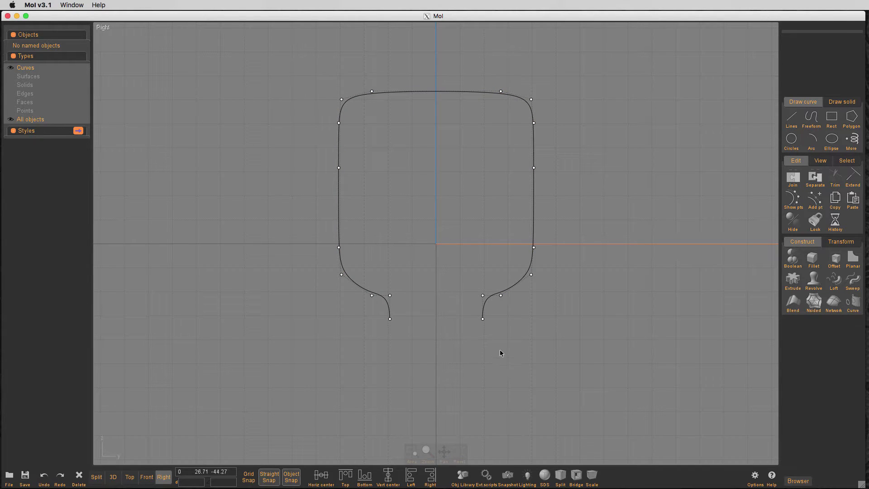
Try to shift the right neck's control points sideways, and undo the deletion of the seam point.
drag(457, 282, 512, 345)
key(m)
click(482, 352)
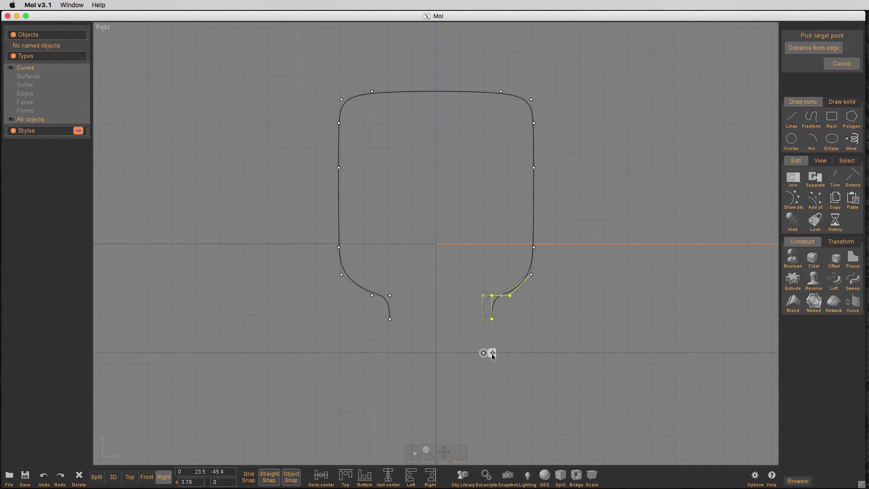
key(Escape)
key(super+z)
Move the three control points of the right neck outward by about 9 units.
drag(442, 236, 508, 337)
key(m)
click(467, 363)
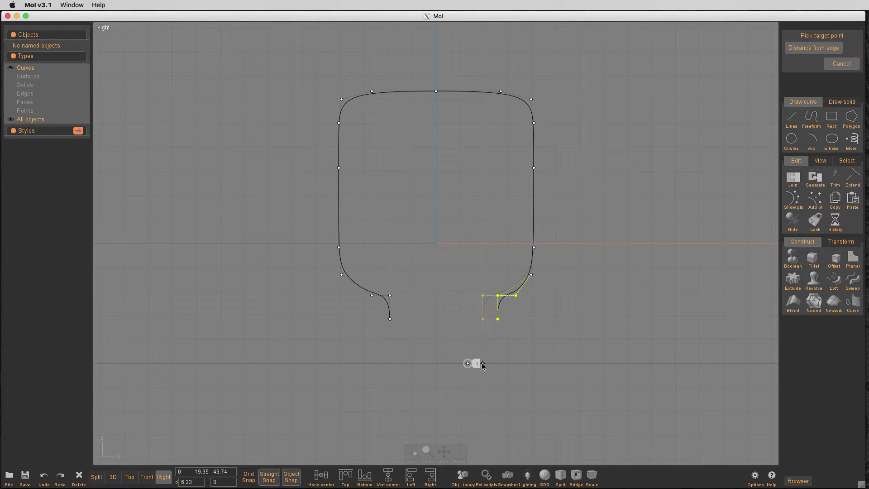
click(489, 366)
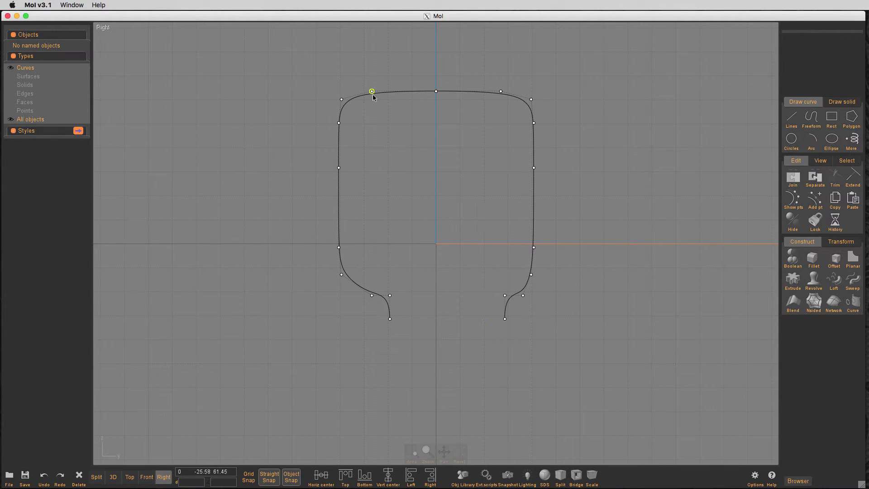
Delete the control points of the profile's left half and move the remaining points, except the one on the axis, outward about 3 units.
drag(301, 59, 396, 382)
key(Delete)
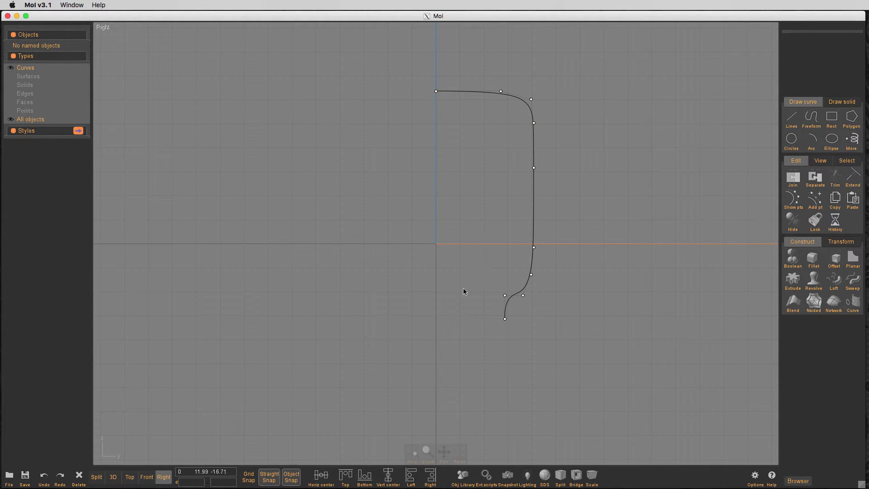
drag(471, 226, 546, 337)
click(547, 336)
drag(477, 63, 568, 387)
key(m)
click(514, 381)
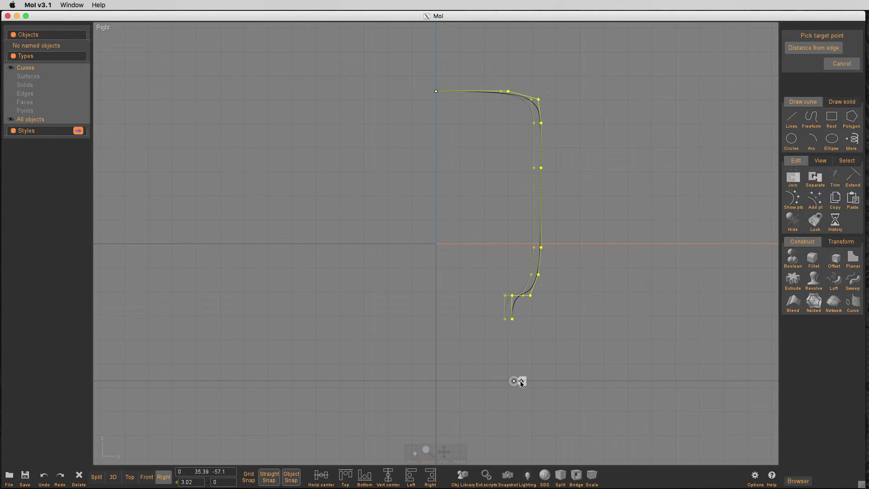
click(522, 381)
click(604, 333)
Mirror the half profile about the vertical axis and join both halves into one curve without a seam point.
click(540, 196)
key(m)
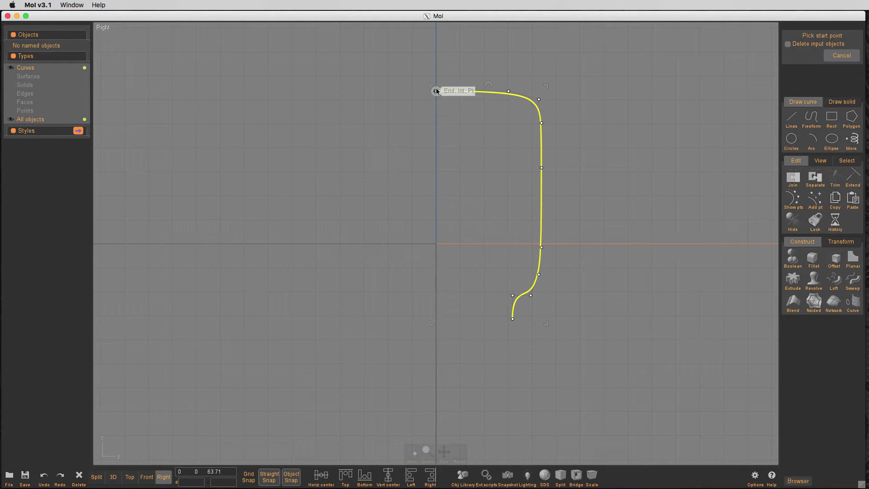
click(436, 91)
click(438, 190)
click(399, 92)
key(Escape)
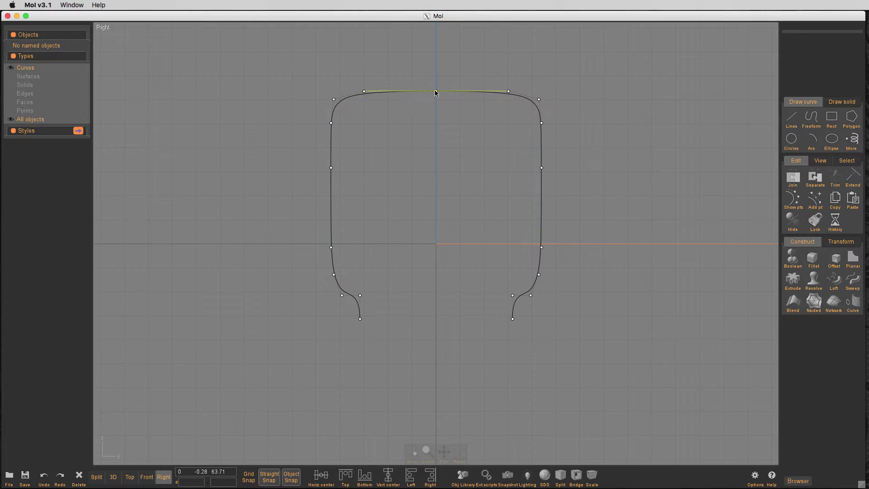
Scale the joined profile up to about 97 × 108 units.
click(543, 204)
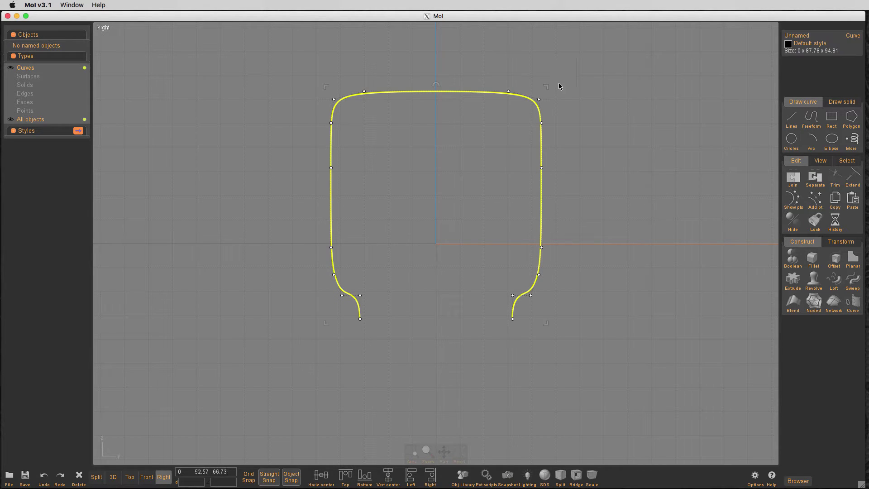
drag(553, 88, 561, 82)
click(657, 78)
Lower the three shoulder control points on each side of the profile by about 3 units.
click(550, 85)
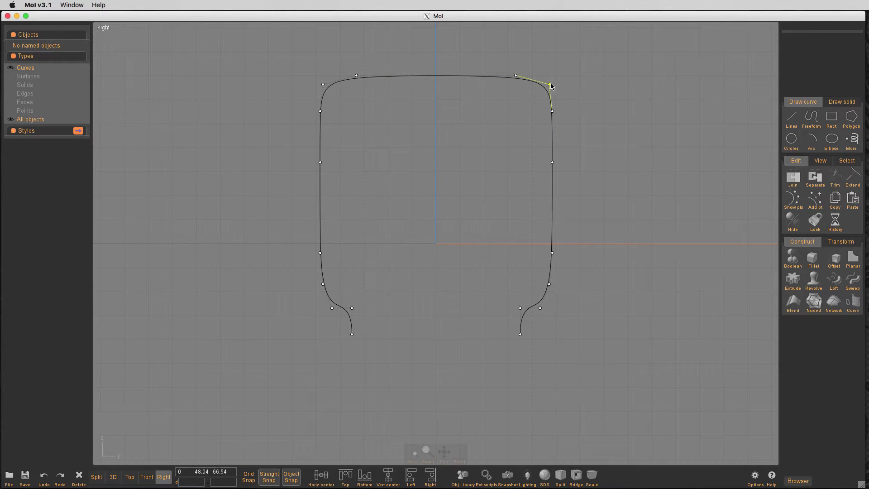
click(323, 85)
click(552, 162)
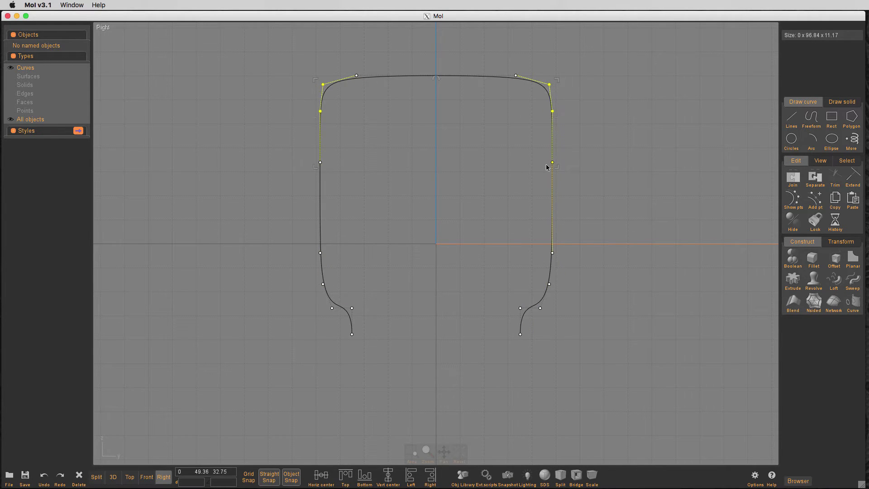
key(m)
click(437, 170)
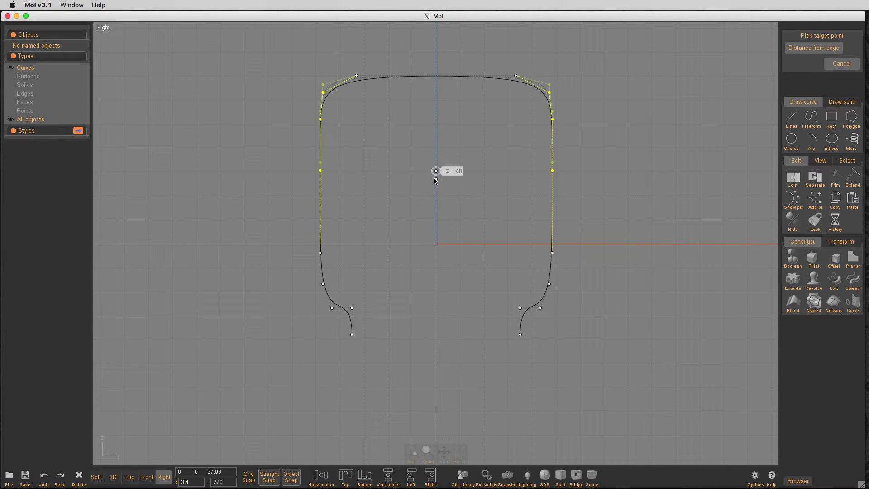
click(436, 177)
click(644, 165)
Show all four views and select the profile curve.
key(space)
key(Escape)
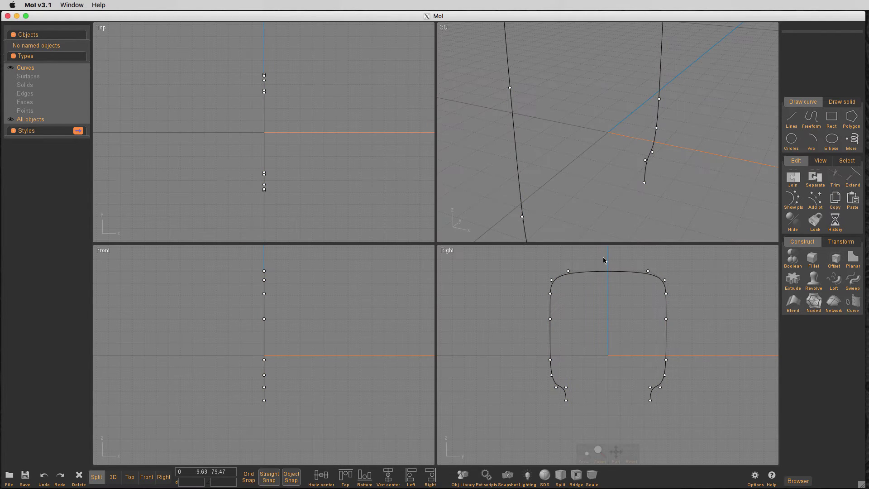
click(602, 271)
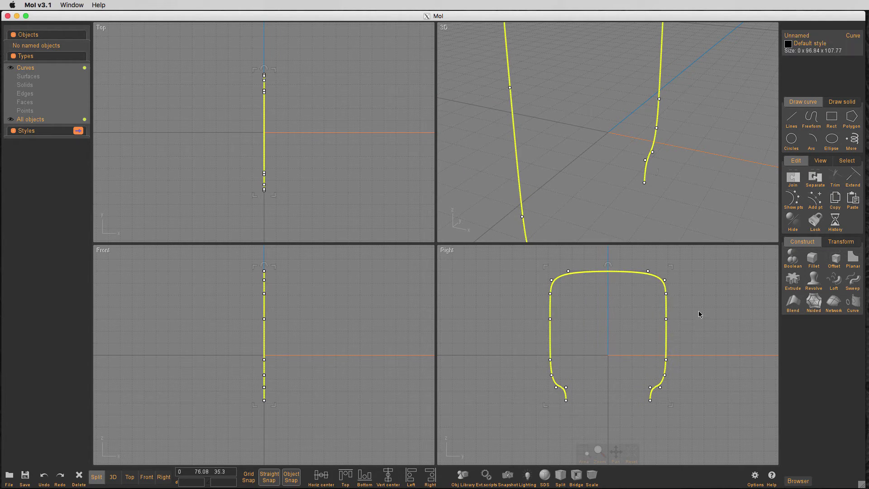
drag(266, 69, 317, 132)
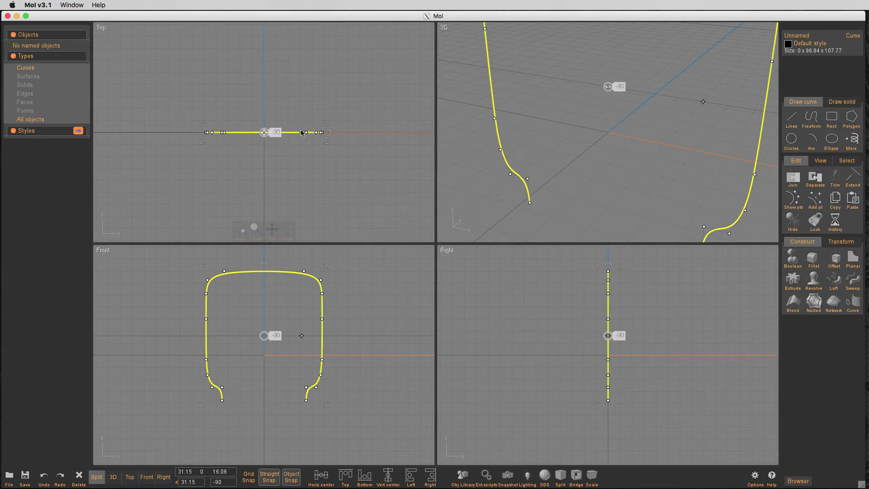
drag(275, 271, 349, 300)
key(ctrl+z)
key(ctrl+z)
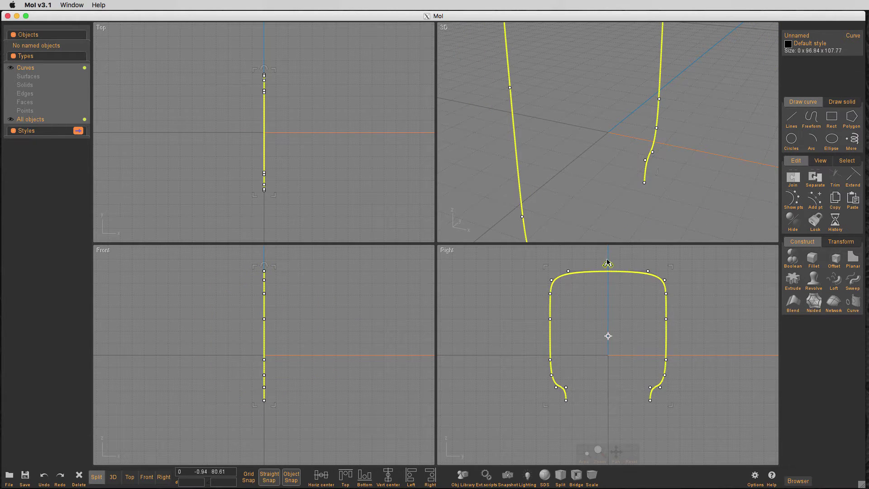
Rotate the profile so it lies flat in the Top view with its open end facing negative Y.
mouse_move(607, 261)
mouse_down()
mouse_move(637, 304)
mouse_move(608, 260)
mouse_up()
drag(264, 261, 326, 336)
drag(264, 68, 244, 137)
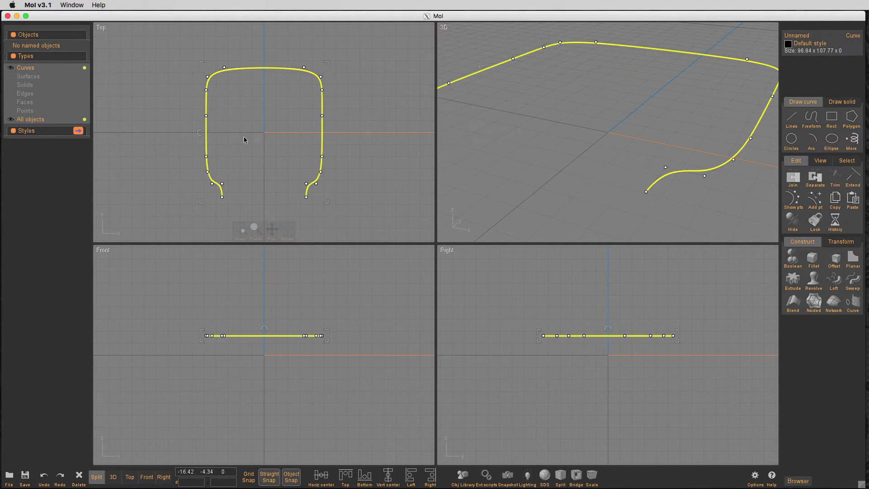
Move the flat profile along positive Y in the Top view until it lies well clear of the origin.
scroll(244, 137, down, 2)
scroll(339, 158, down, 1)
key(m)
click(357, 165)
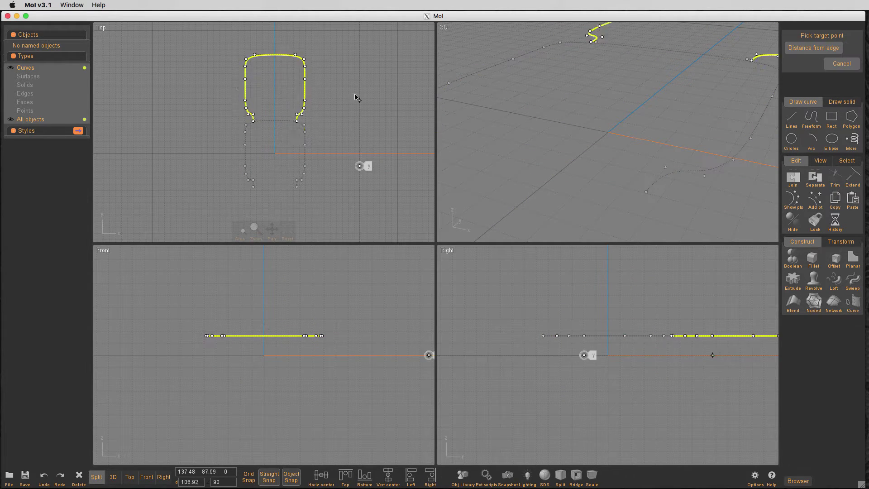
click(359, 74)
scroll(360, 74, down, 2)
right_drag(361, 77, 328, 155)
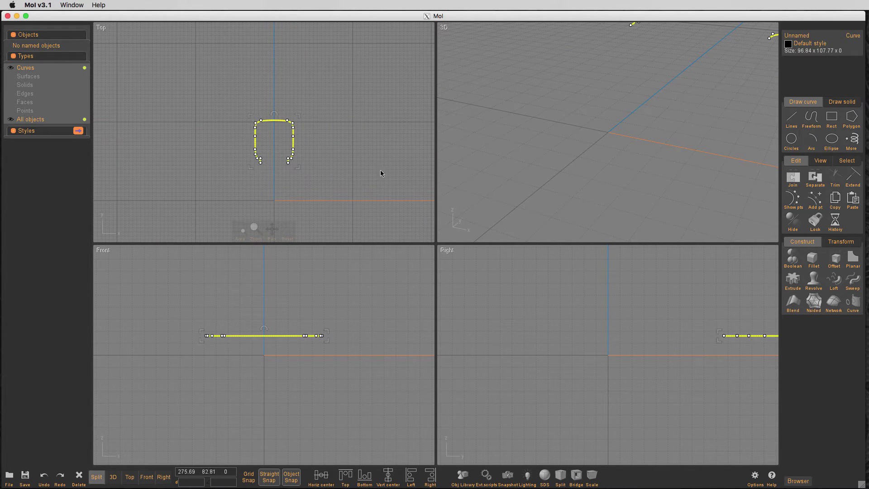
key(m)
click(383, 176)
click(383, 157)
click(350, 149)
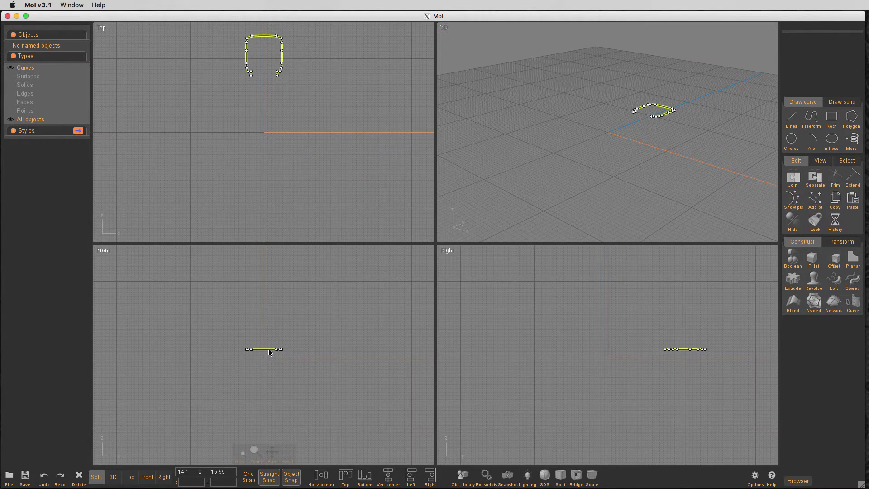
Move the whole profile curve down in the Front view so it lies on the ground plane.
drag(268, 349, 268, 356)
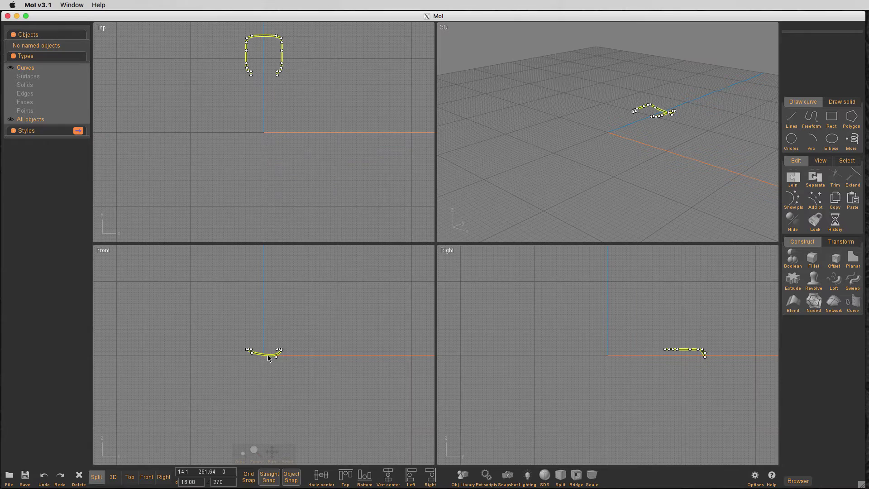
key(ctrl+z)
scroll(272, 319, up, 2)
key(ctrl+a)
scroll(217, 429, up, 3)
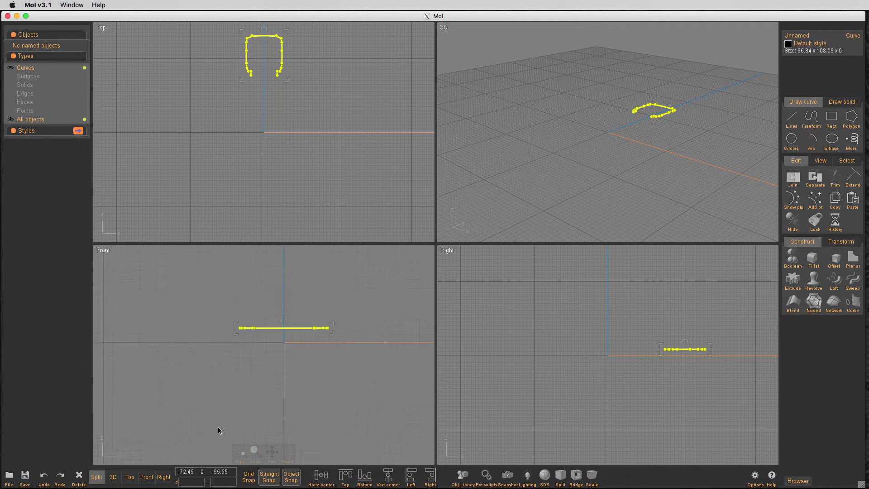
key(m)
click(300, 302)
click(300, 321)
click(294, 296)
right_drag(296, 294, 282, 297)
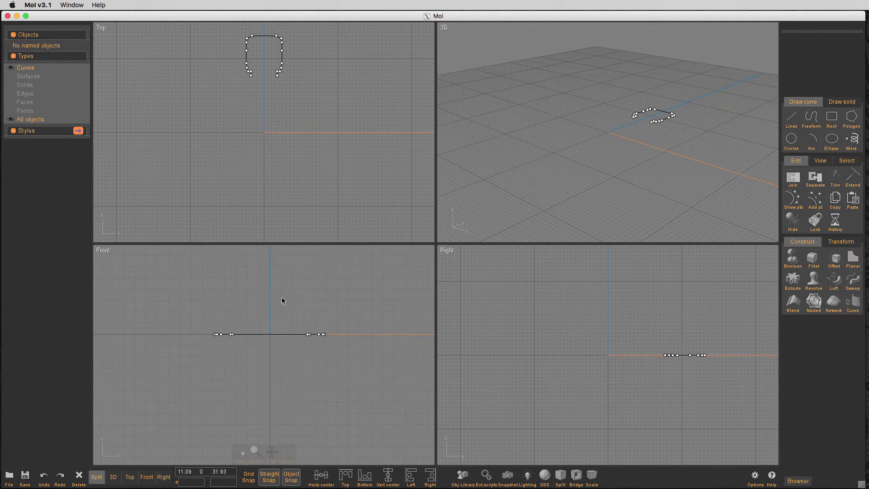
Revolve the profile 360° about the X axis through the origin, with end capping turned off.
key(Home)
scroll(289, 132, down, 6)
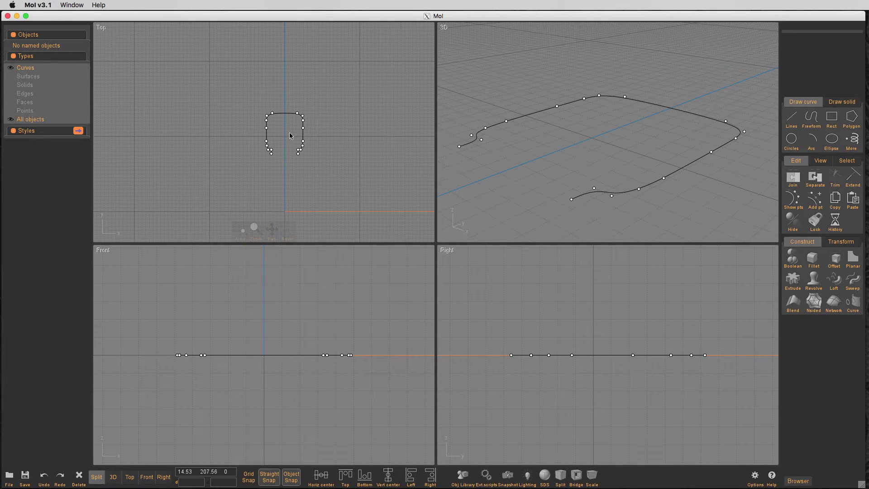
click(303, 125)
click(813, 280)
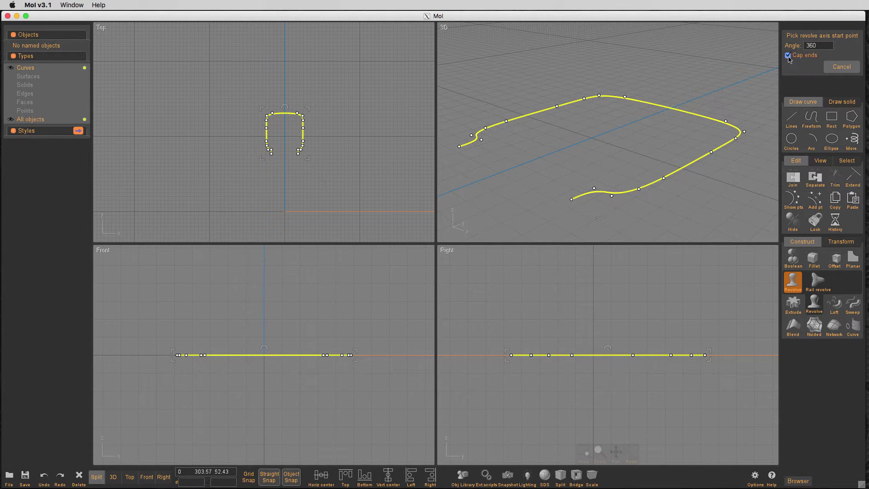
click(789, 57)
click(284, 211)
click(354, 211)
key(f)
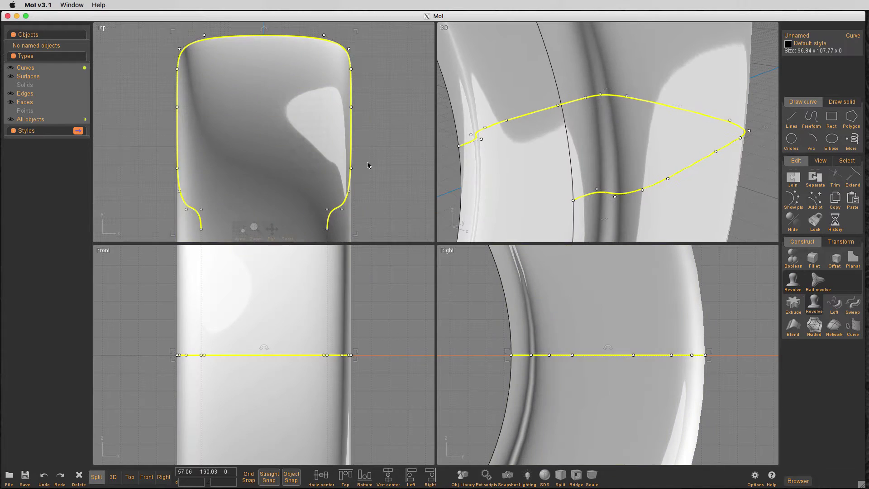
Widen the profile curve symmetrically about its centre in the Top view to about 109 units.
click(368, 163)
scroll(374, 156, down, 1)
scroll(577, 143, down, 8)
right_drag(577, 142, 629, 117)
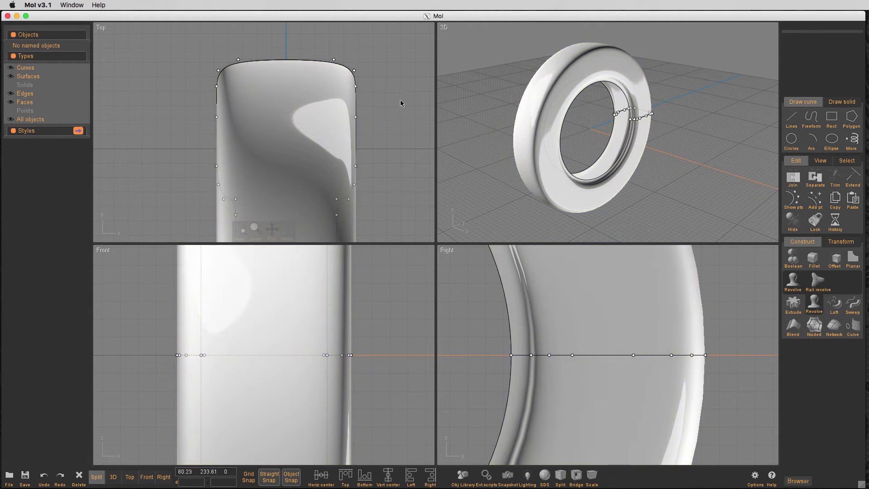
click(355, 102)
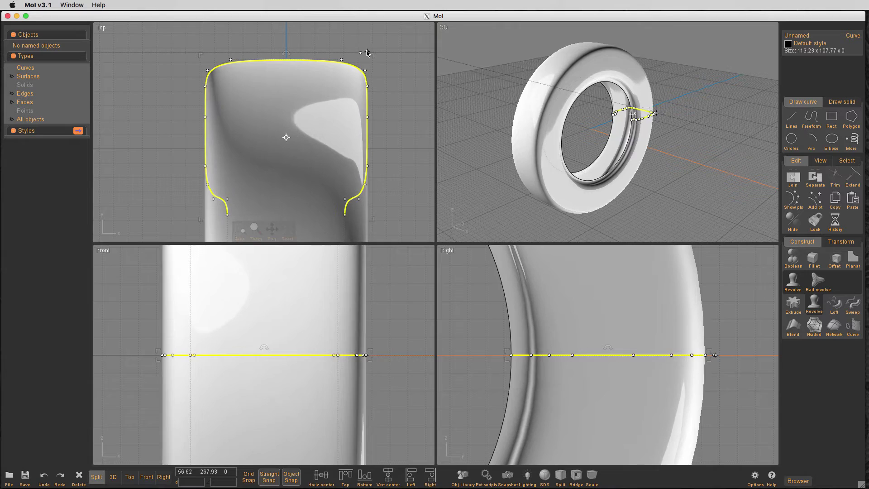
Move the two neck control points beside each open end of the profile slightly along positive Y in the Top view.
click(357, 199)
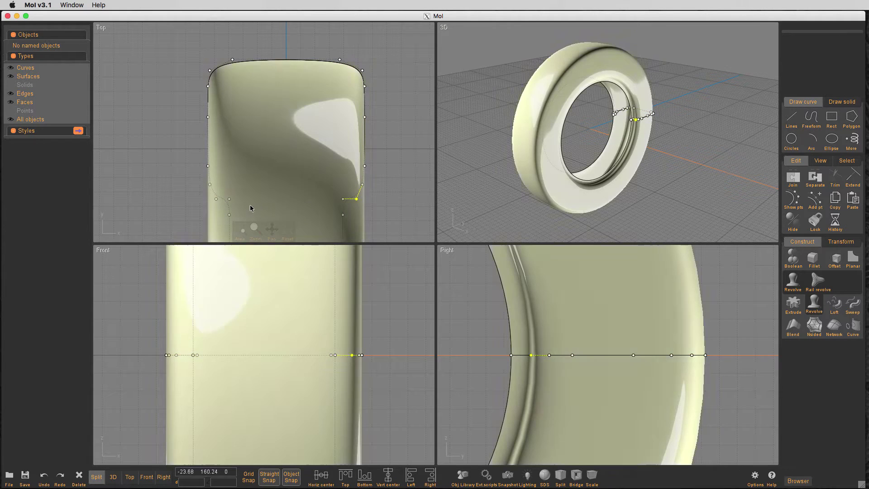
click(217, 199)
click(229, 199)
key(m)
click(389, 206)
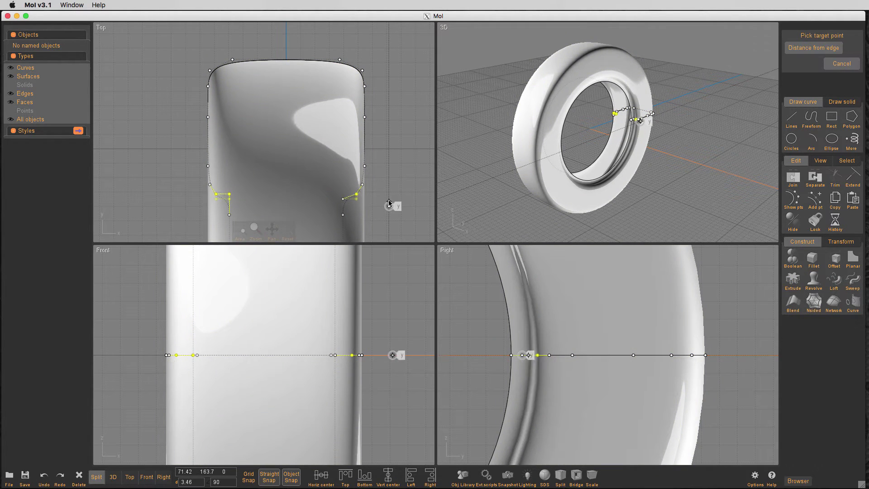
key(Escape)
click(343, 199)
key(m)
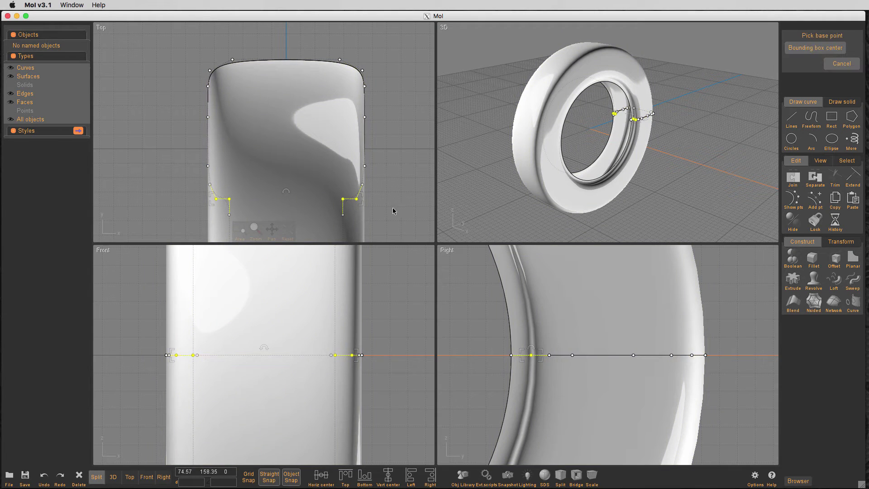
click(393, 210)
click(394, 203)
Move the two lower sidewall control points on each side of the profile about 6 units along positive Y.
scroll(602, 182, up, 5)
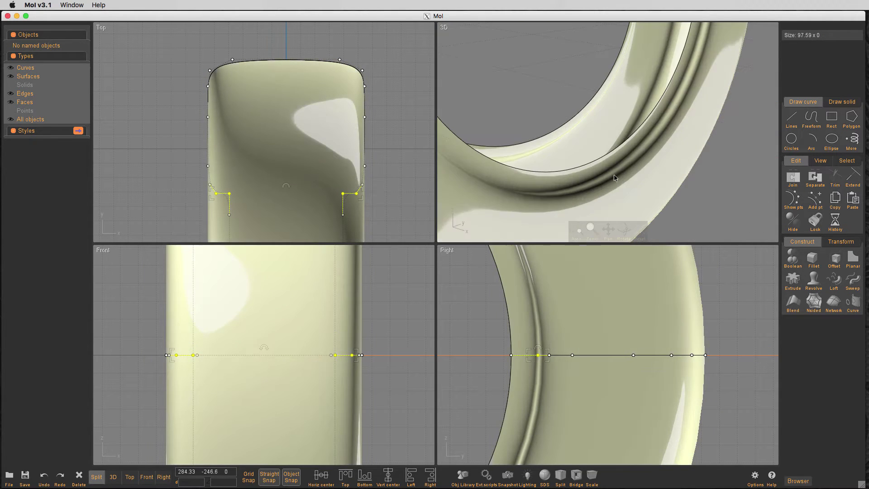
right_drag(613, 178, 574, 235)
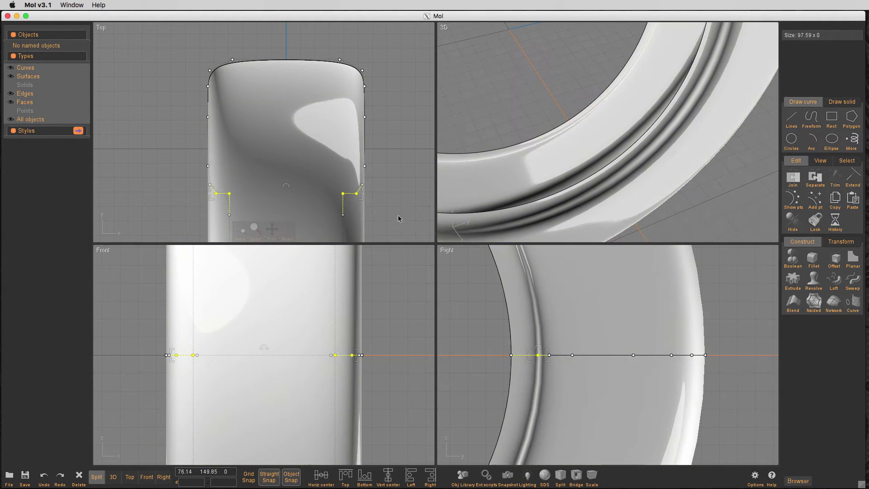
click(397, 212)
click(362, 184)
drag(159, 157, 383, 188)
key(m)
click(390, 203)
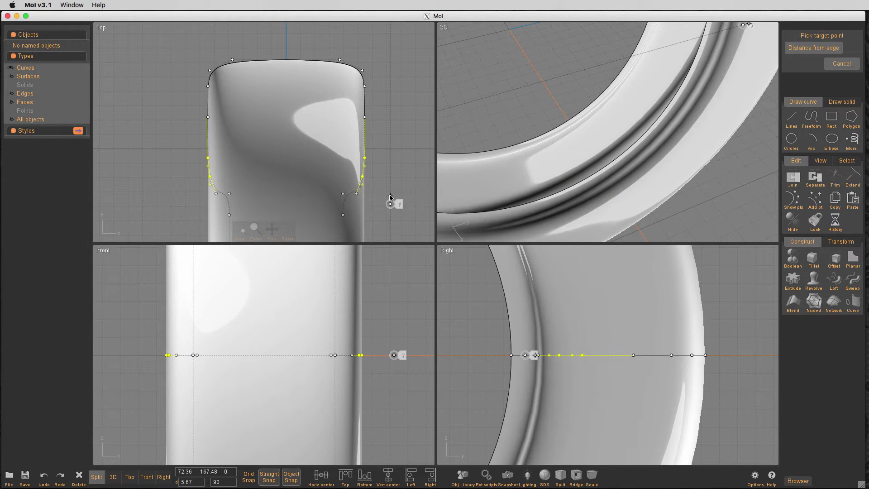
click(390, 195)
click(393, 214)
Isolate the profile curve and add a straight line about 315 units long through its two open ends.
scroll(546, 142, down, 5)
scroll(546, 145, down, 4)
middle_drag(546, 144, 609, 168)
right_drag(507, 137, 542, 137)
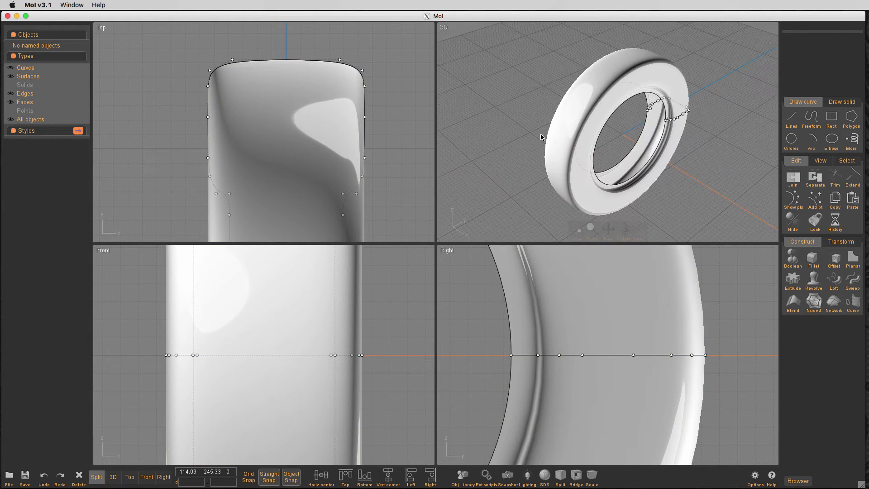
click(366, 105)
click(365, 103)
key(i)
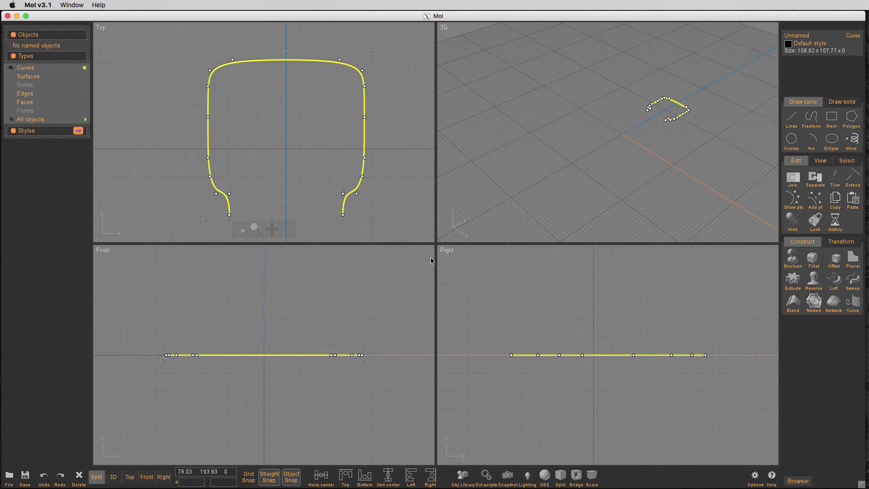
click(486, 477)
click(497, 448)
click(313, 215)
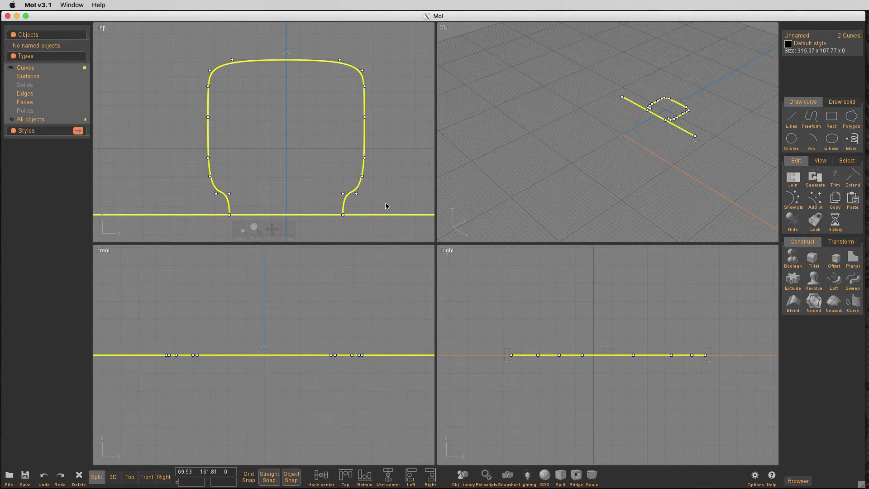
Show the hidden revolved surface again together with the profile curve and the straight line.
key(f)
click(384, 202)
click(343, 183)
click(389, 136)
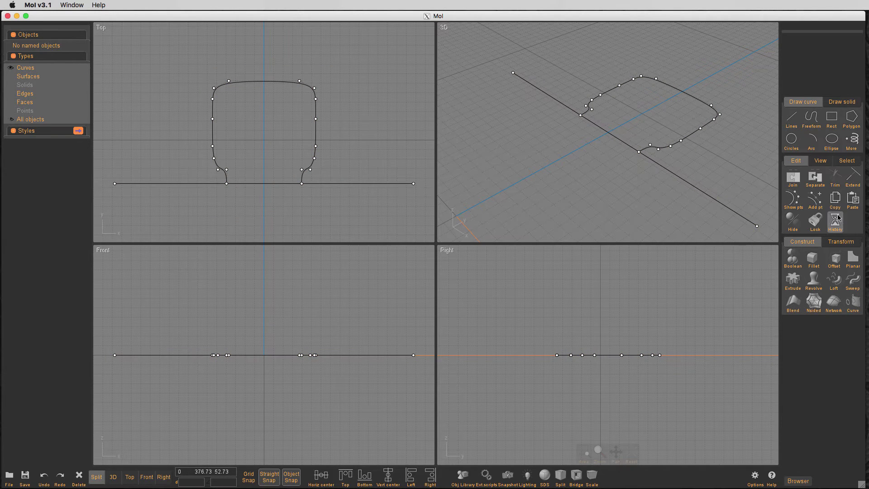
key(i)
key(Home)
Measure the tyre's outer radius with a circle centred on the origin in the Right view, without placing the circle.
click(792, 138)
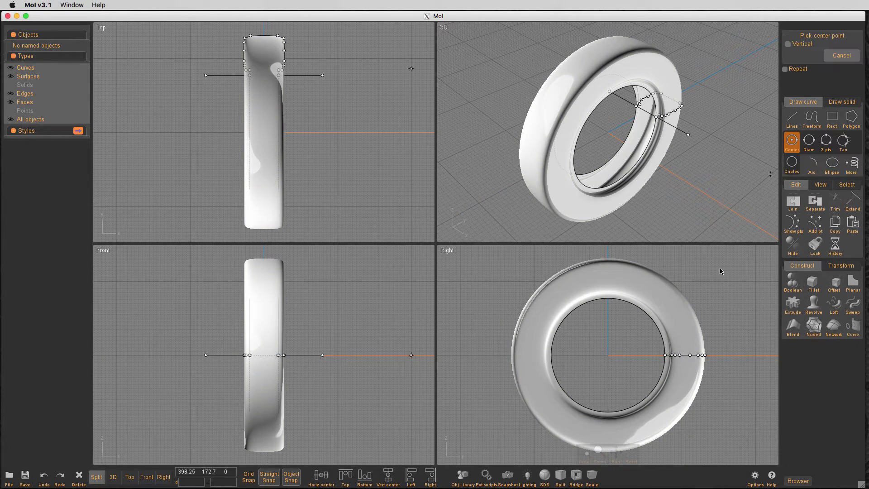
click(608, 355)
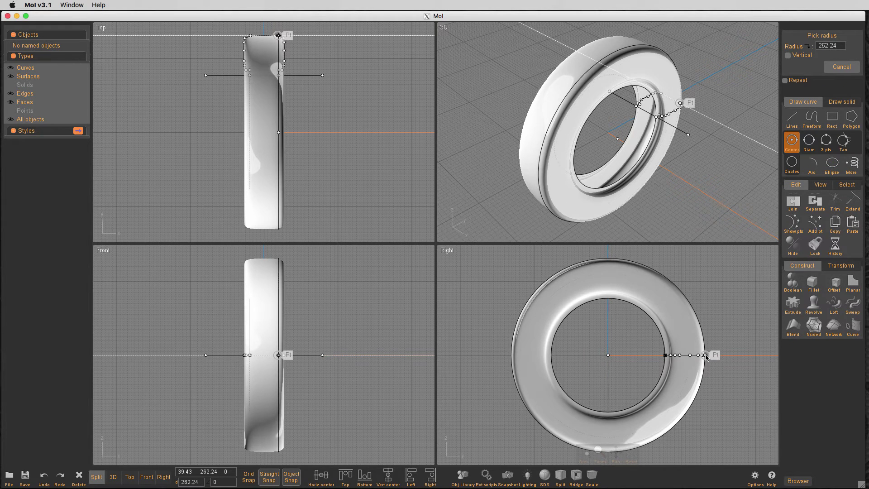
key(Escape)
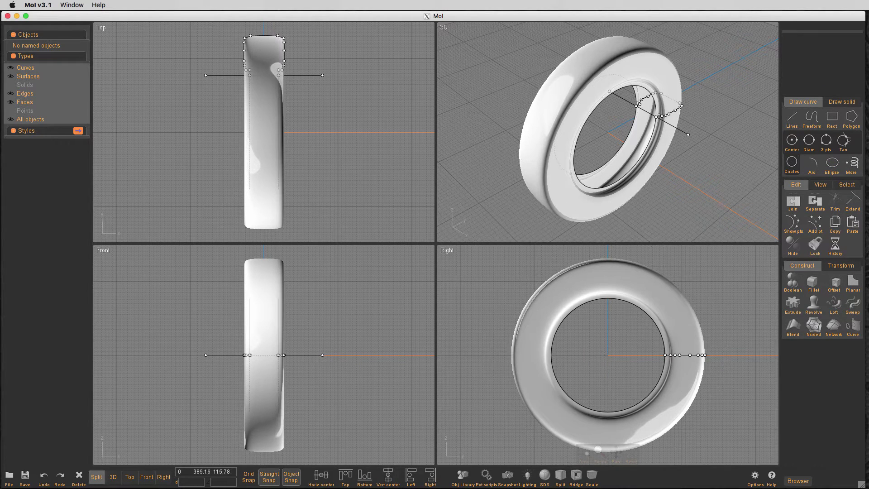
Switch to Calculator and enter the tyre's outer radius of 262.24.
key(XF86Calculator)
drag(791, 119, 750, 104)
click(724, 208)
click(751, 183)
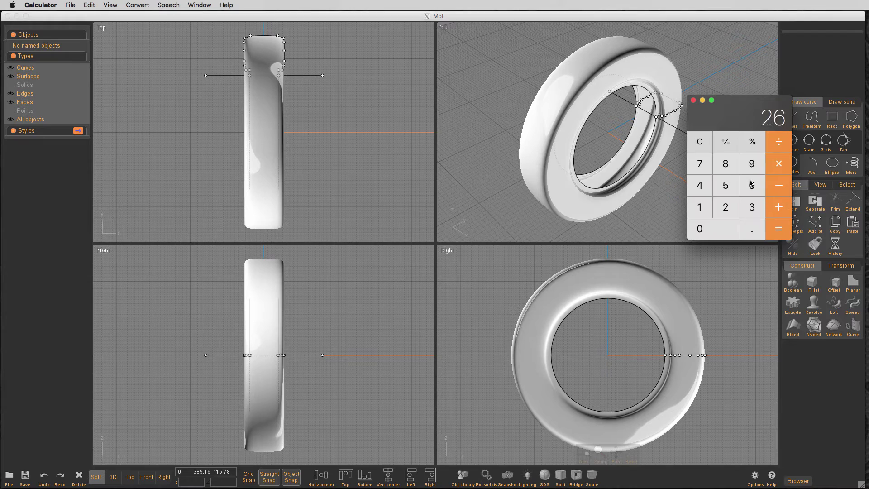
click(725, 206)
click(751, 229)
click(728, 209)
click(729, 211)
key(4)
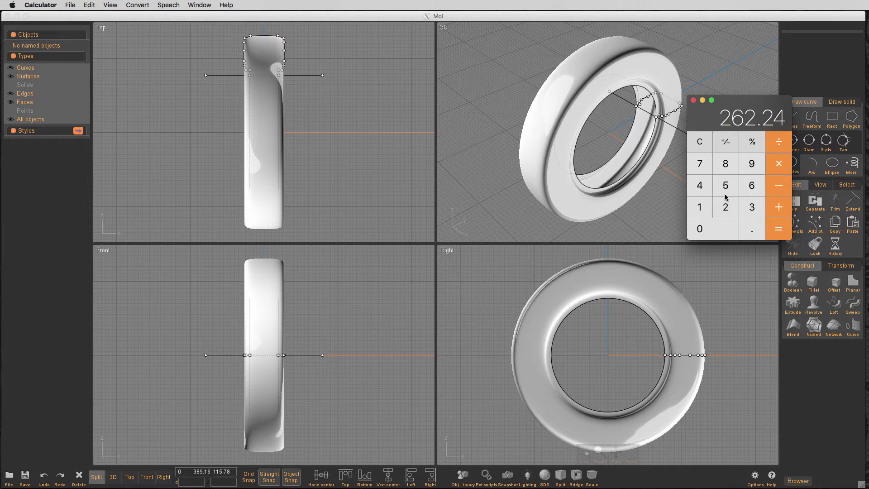
Multiply the radius by 2 and by 3.1414927 to calculate the tyre's circumference, and move the calculator aside.
click(725, 206)
click(780, 163)
click(752, 207)
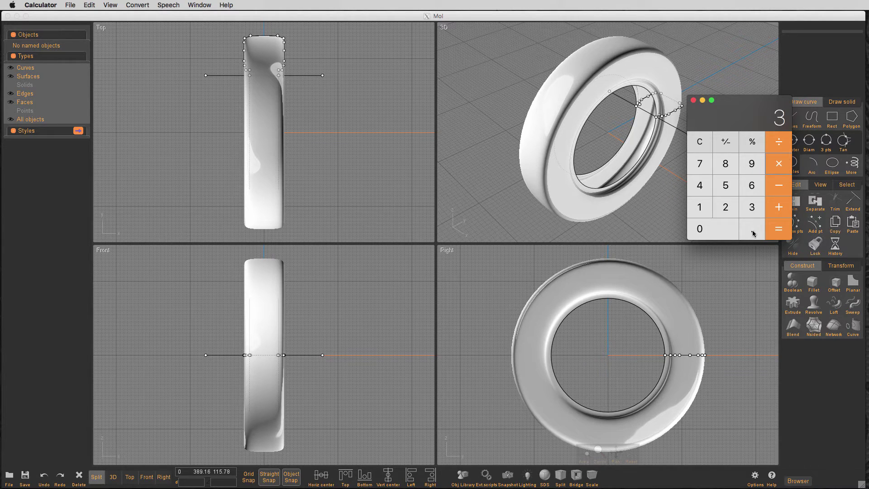
click(709, 186)
click(705, 206)
click(708, 184)
click(752, 161)
click(728, 208)
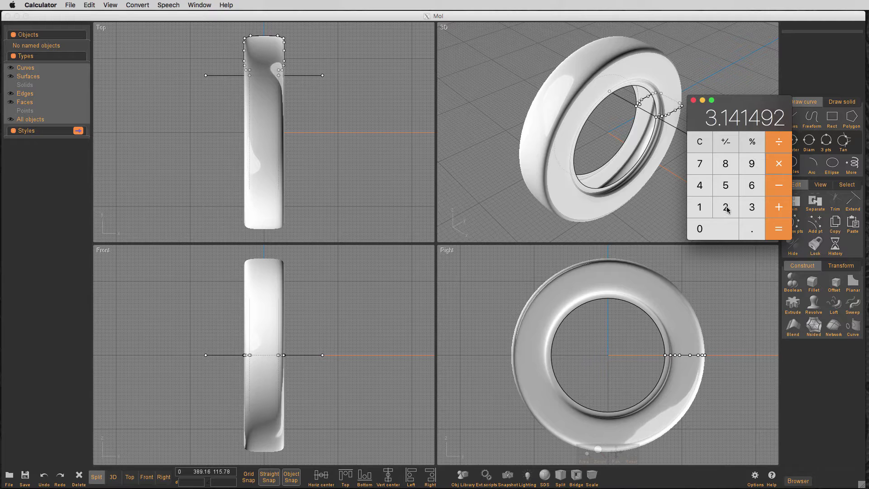
click(702, 168)
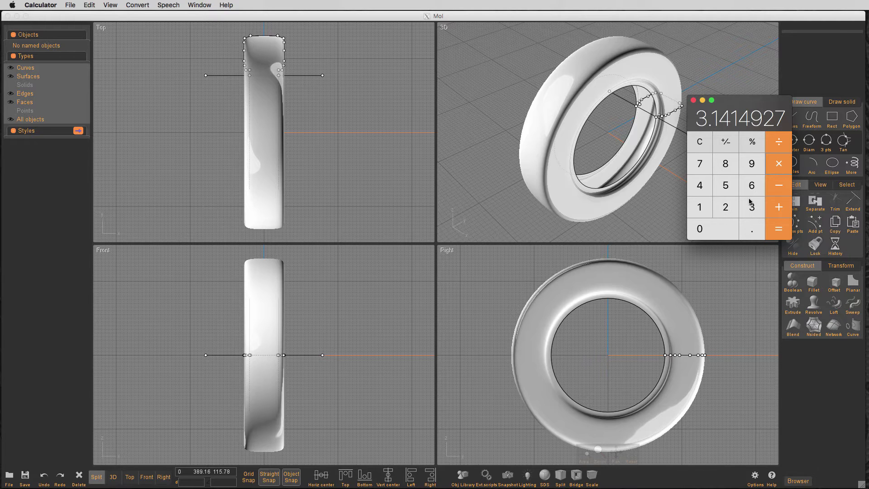
click(777, 230)
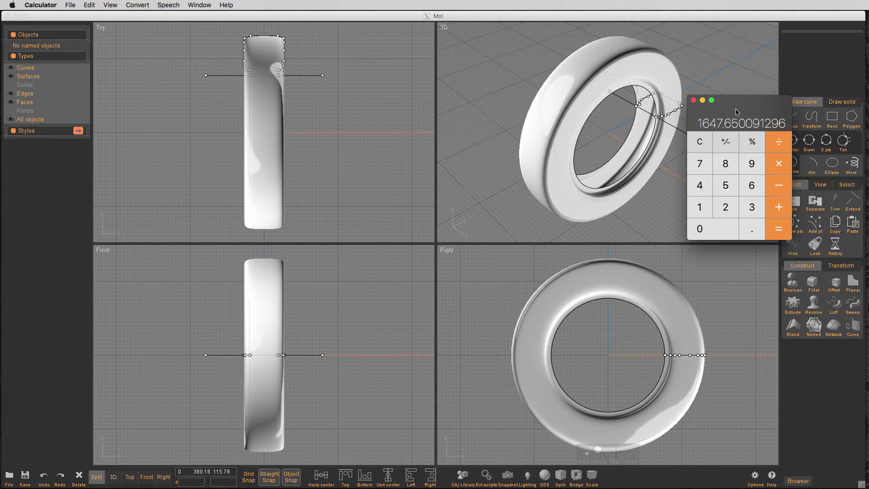
drag(736, 110, 868, 142)
Back in MoI, extrude the straight line along negative Y by the calculated circumference of about 1648 units.
click(371, 117)
click(315, 76)
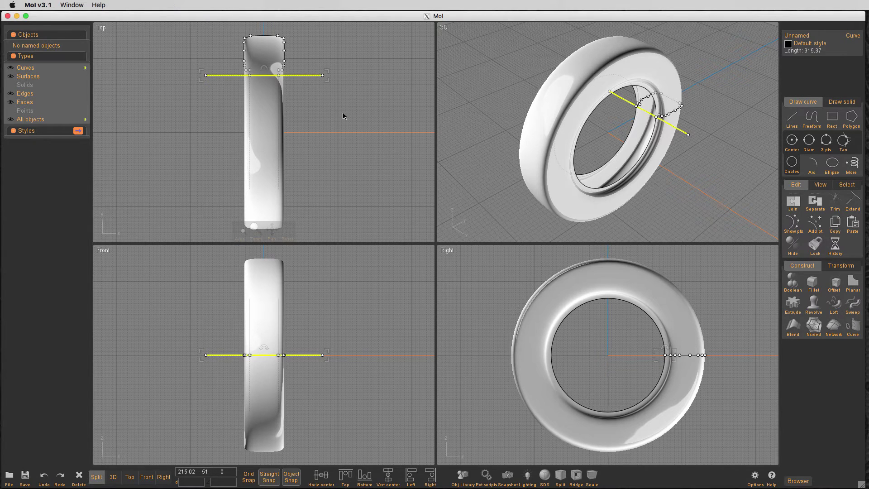
scroll(343, 115, down, 3)
key(e)
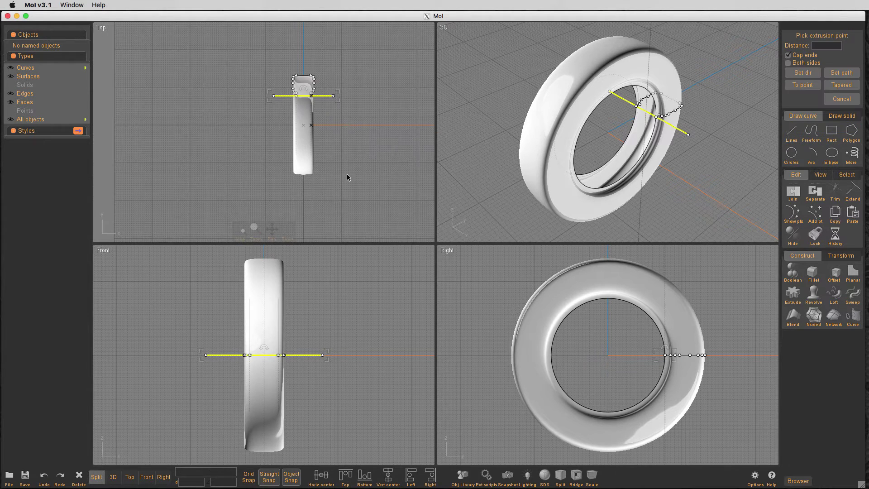
click(802, 73)
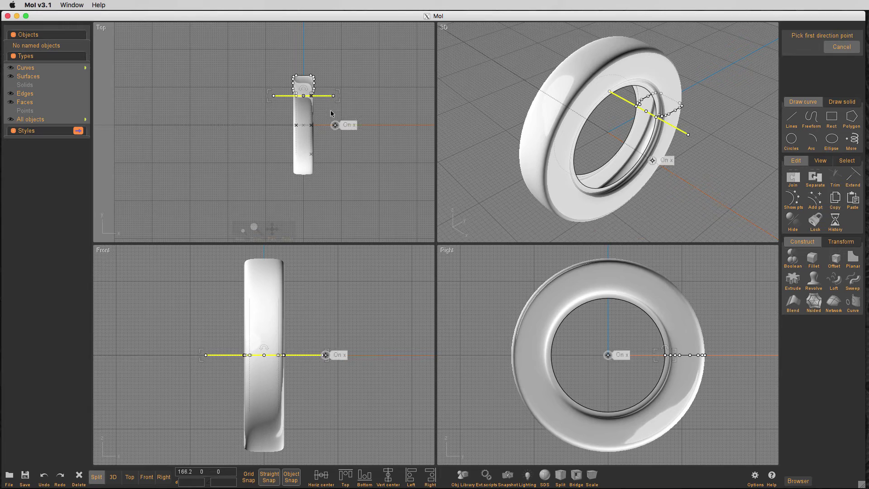
click(333, 96)
click(333, 127)
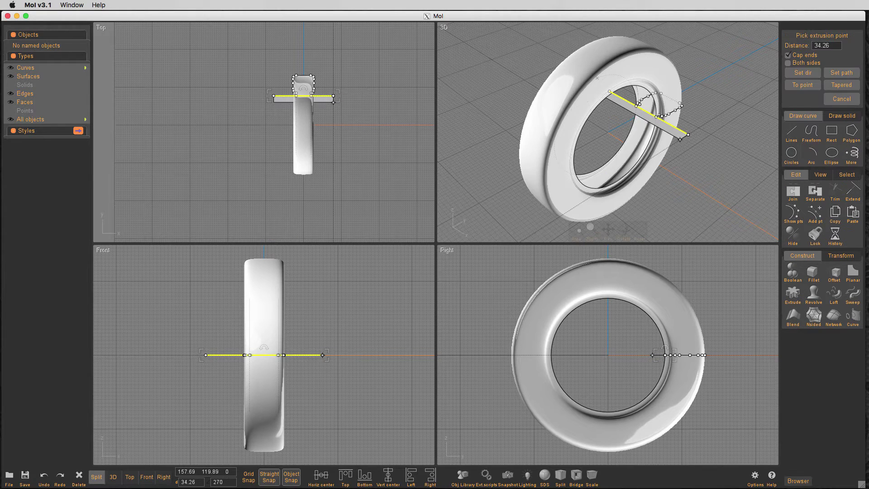
key(super+Tab)
drag(792, 63, 706, 1)
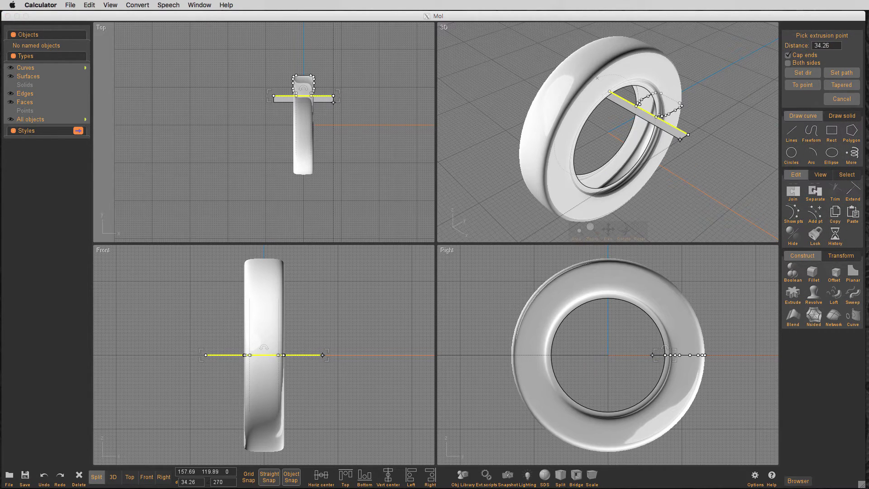
click(823, 46)
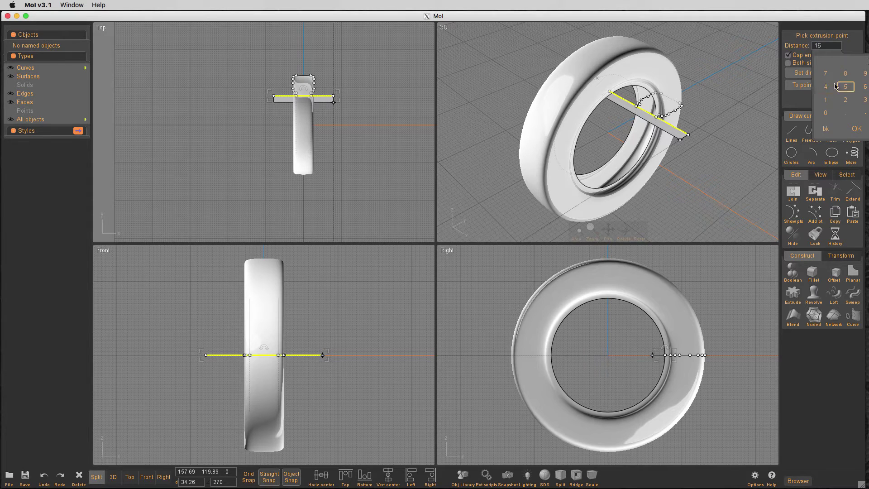
click(856, 128)
click(387, 138)
Hide all curves, leaving the tyre and the long flat strip shown in all four views.
scroll(388, 139, down, 4)
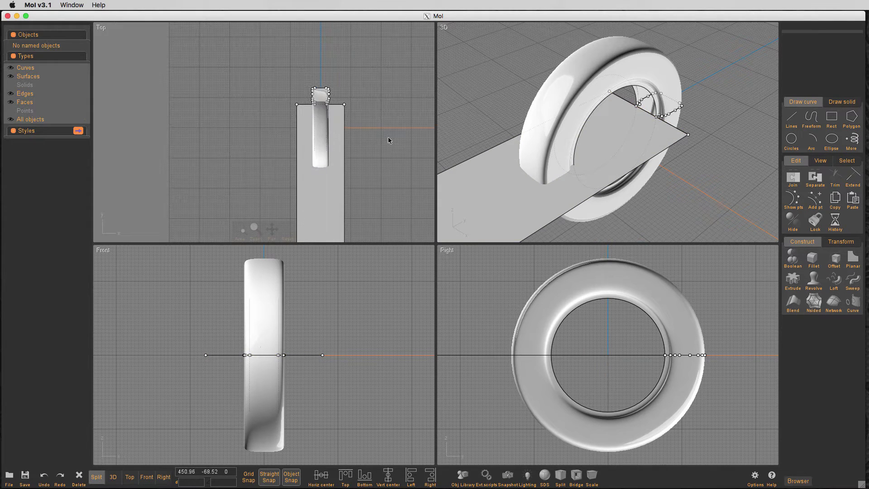
click(11, 68)
key(f)
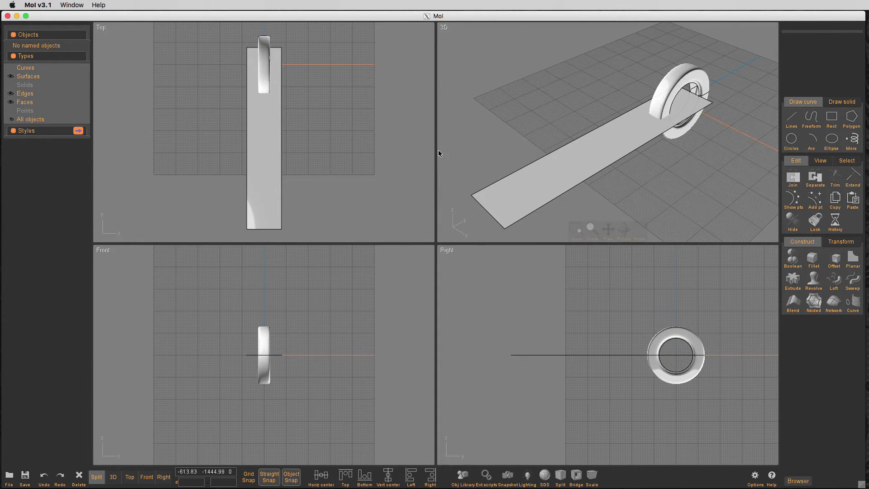
Move the tyre about 330 units along positive X so it stands clear of the flat strip.
click(264, 69)
key(m)
click(311, 116)
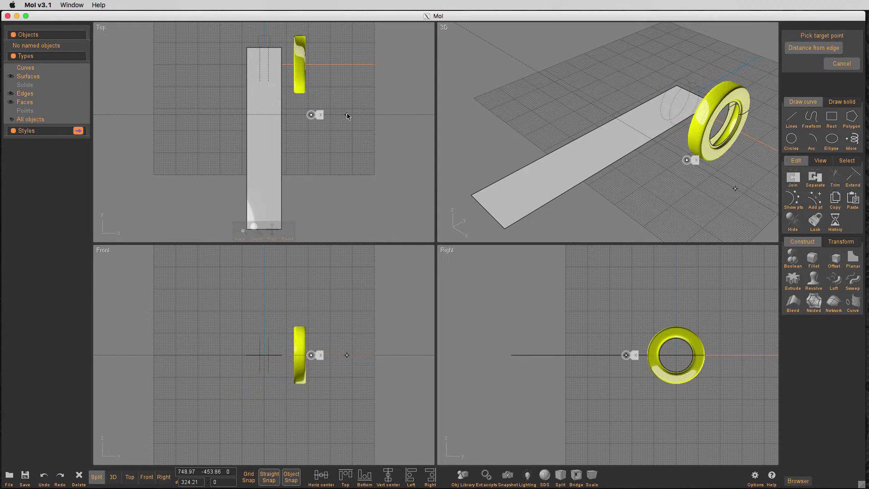
click(348, 116)
click(328, 123)
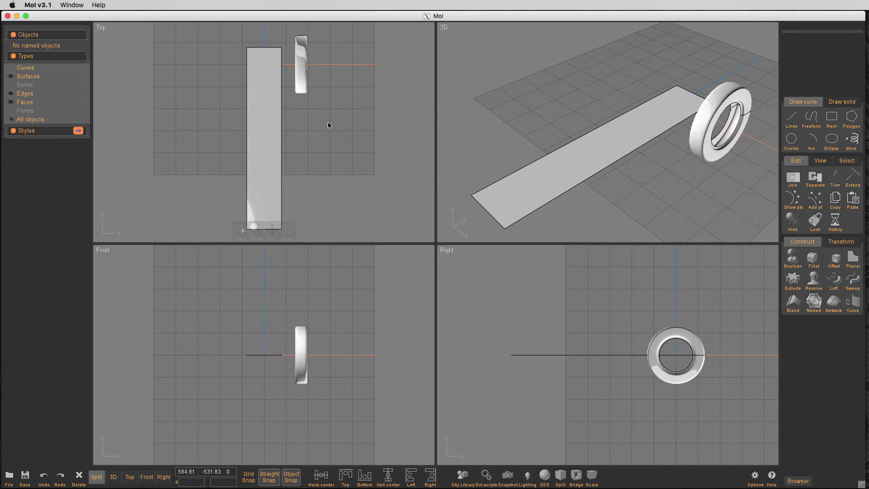
Draw a circle of about 37 units radius centred on the midpoint of the strip's upper end edge in the Top view.
key(t)
click(791, 141)
click(792, 141)
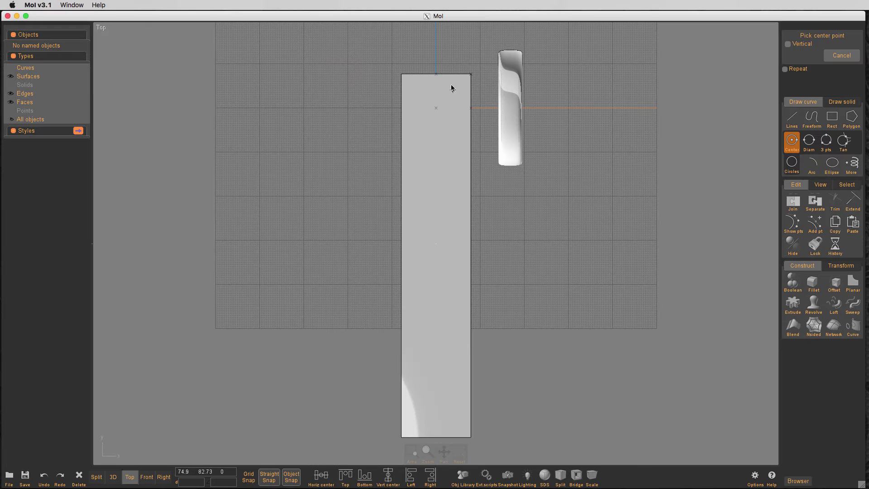
click(439, 68)
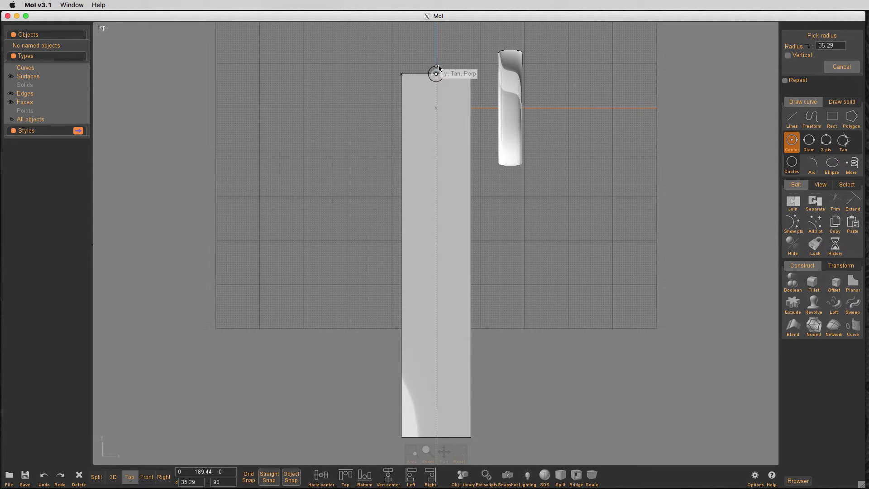
click(439, 67)
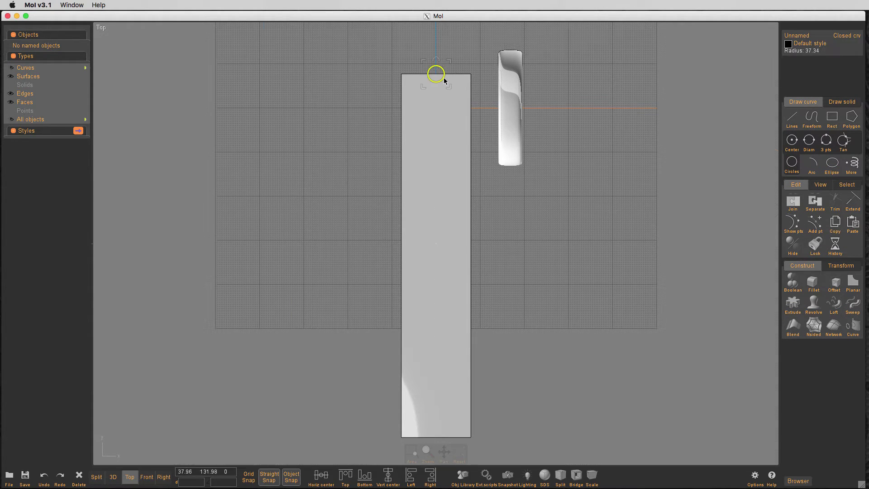
Extrude the circle about 54 units into a solid cylinder and lower it slightly so it passes through the strip's plane.
key(space)
scroll(242, 379, up, 8)
key(e)
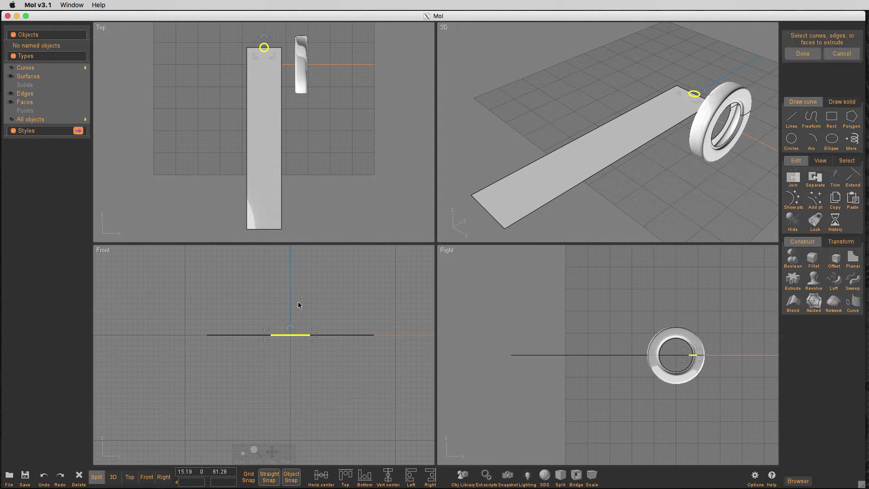
click(296, 306)
drag(295, 306, 294, 321)
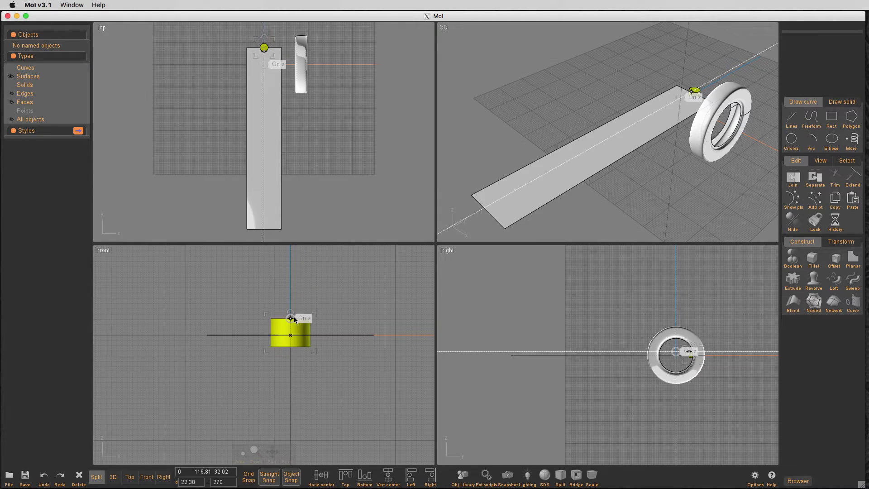
click(297, 312)
click(333, 281)
Array the cylinder in a straight line from the midpoint of one strip end to the other, with an item count of 15.
key(Tab)
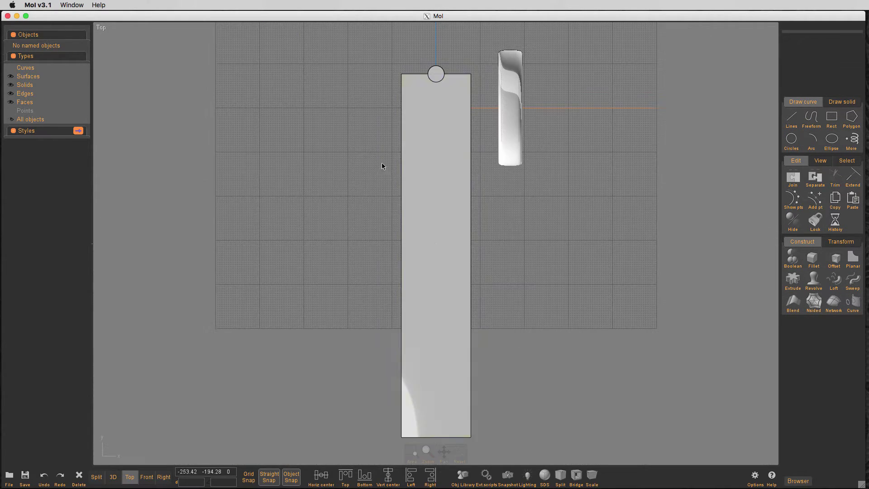
click(422, 76)
click(374, 77)
click(438, 70)
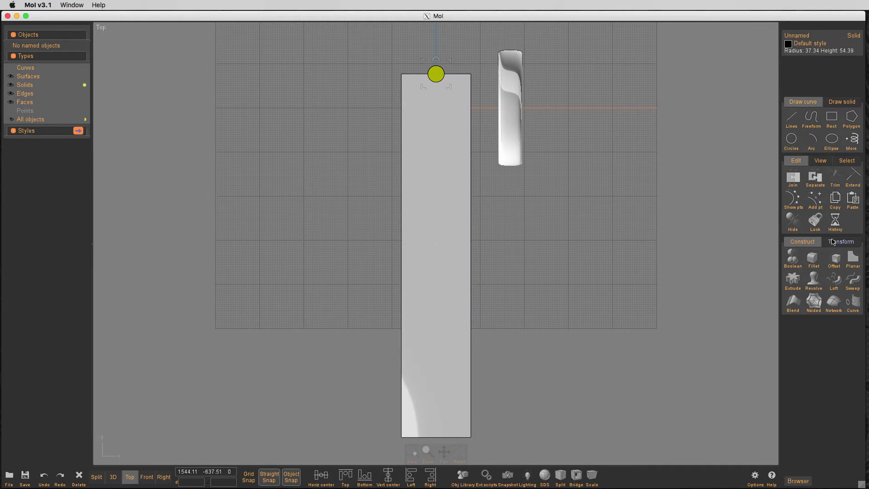
click(834, 241)
click(812, 284)
click(809, 281)
click(436, 74)
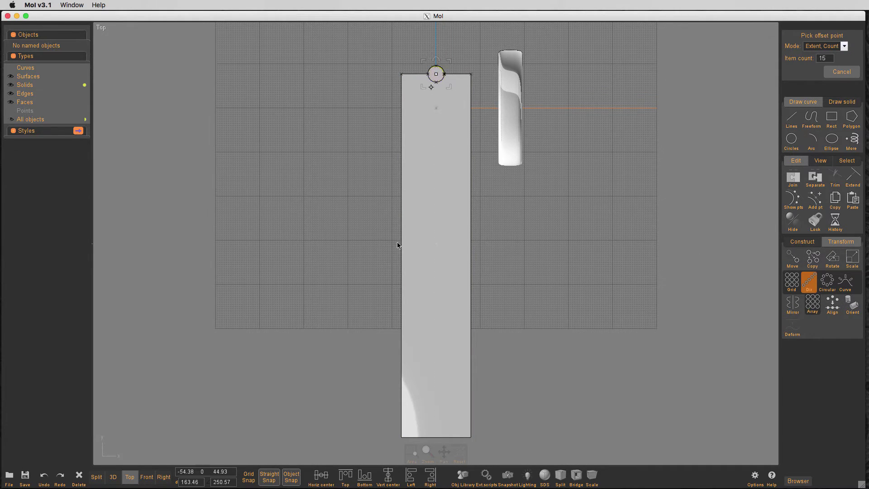
click(436, 438)
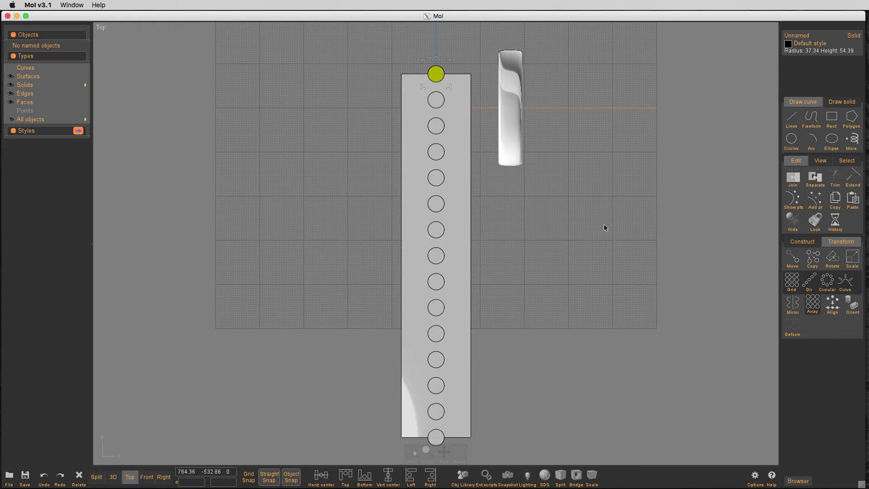
Select all 15 cylinders along the strip and name them tread.
key(space)
click(611, 286)
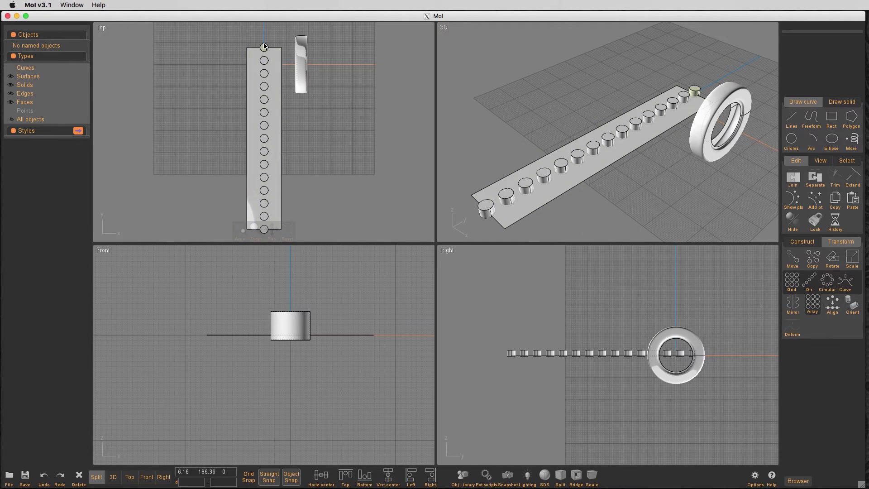
drag(485, 339, 699, 363)
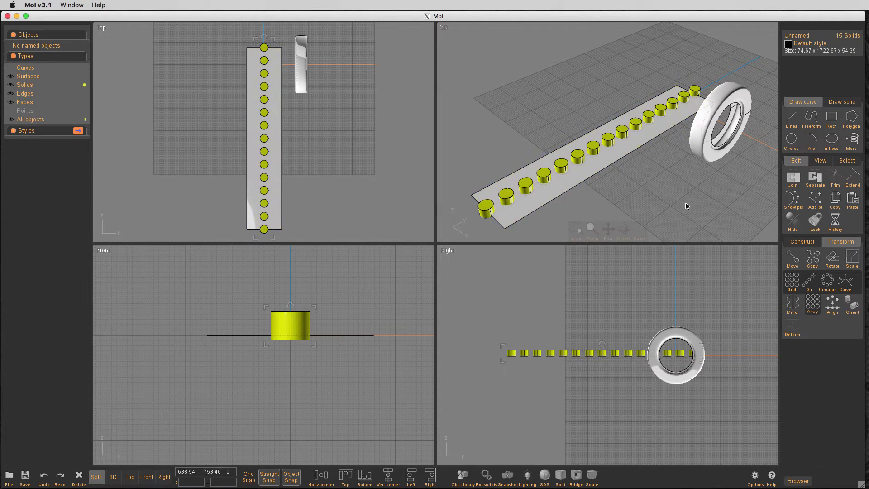
drag(685, 202, 746, 157)
click(801, 36)
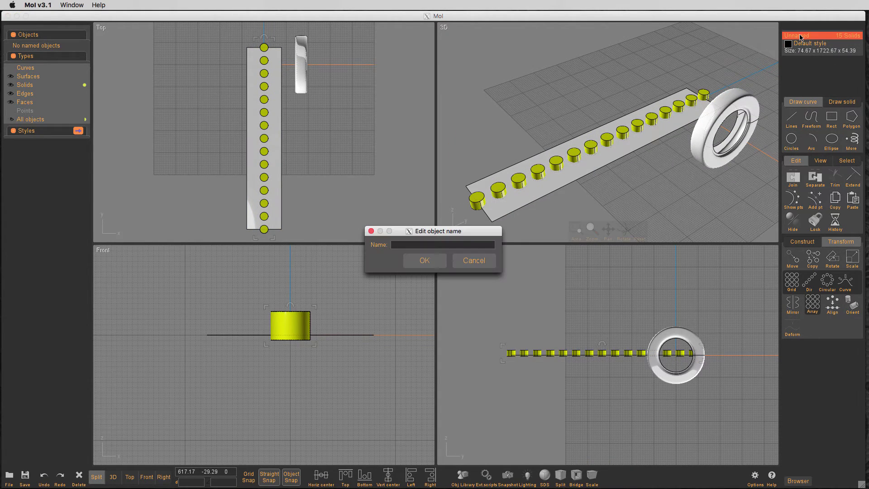
key(Return)
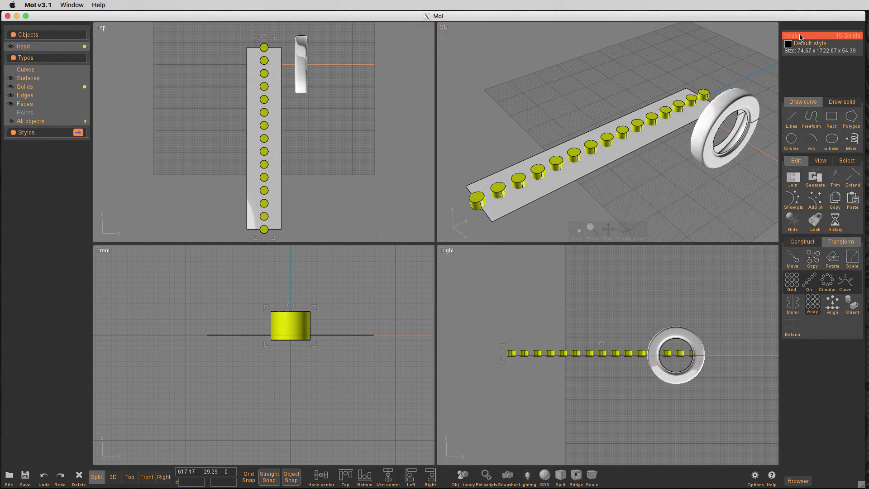
Check the tread group by hiding, showing and selecting it by name, and view the strip and tyre from another side.
click(10, 48)
click(11, 48)
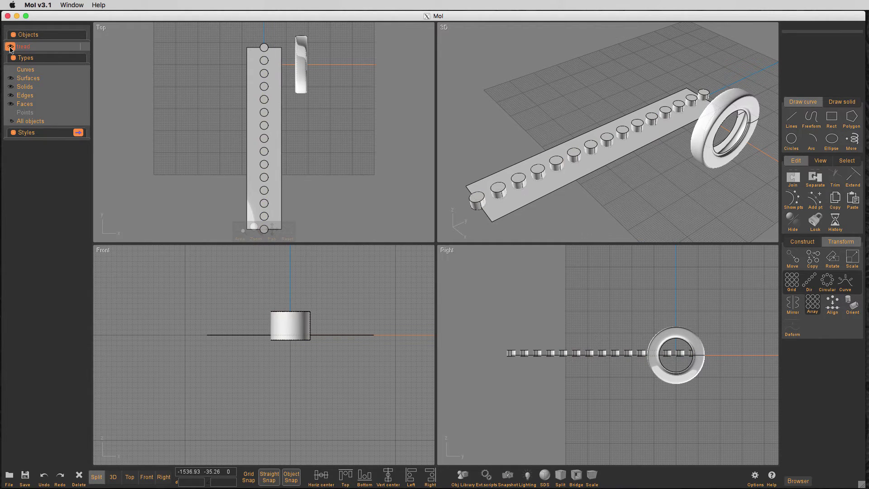
click(85, 47)
right_drag(490, 83, 615, 118)
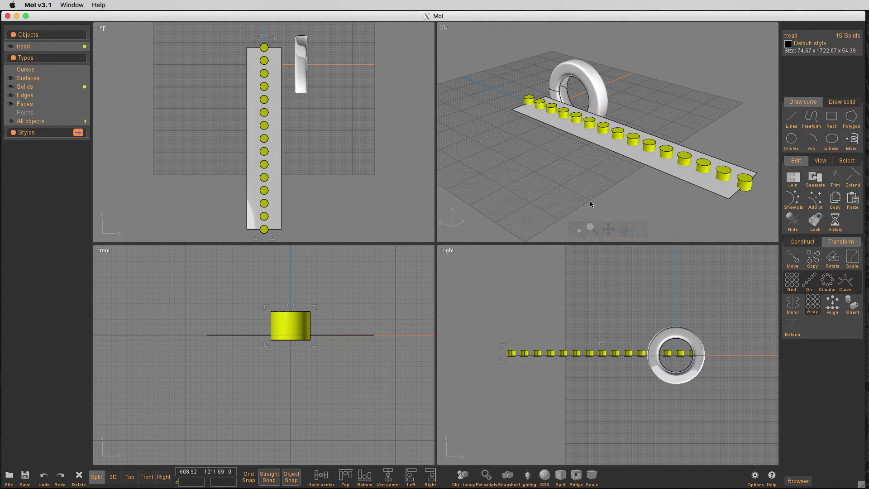
scroll(583, 61, up, 3)
click(657, 80)
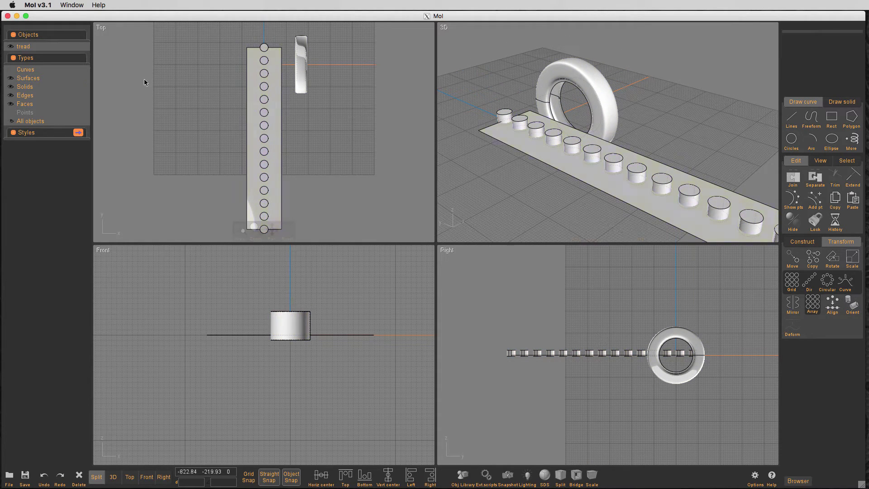
Try to flow the tread cylinders from the flat strip onto the tyre surface with Flip surface normal enabled.
click(113, 478)
scroll(535, 166, down, 3)
middle_drag(536, 165, 496, 194)
scroll(496, 194, up, 1)
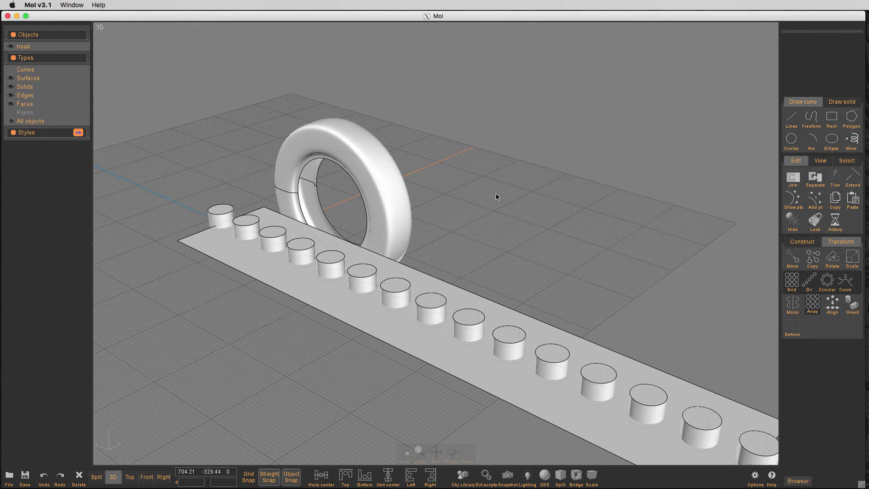
click(84, 47)
click(788, 331)
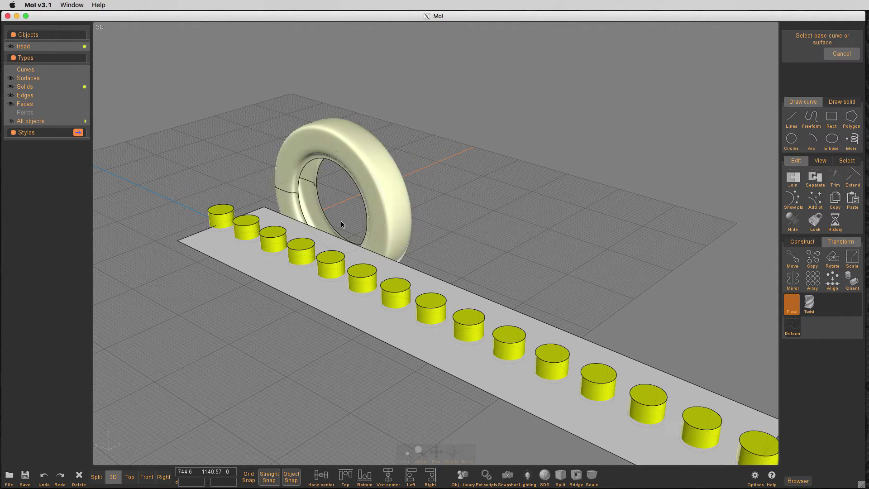
click(218, 252)
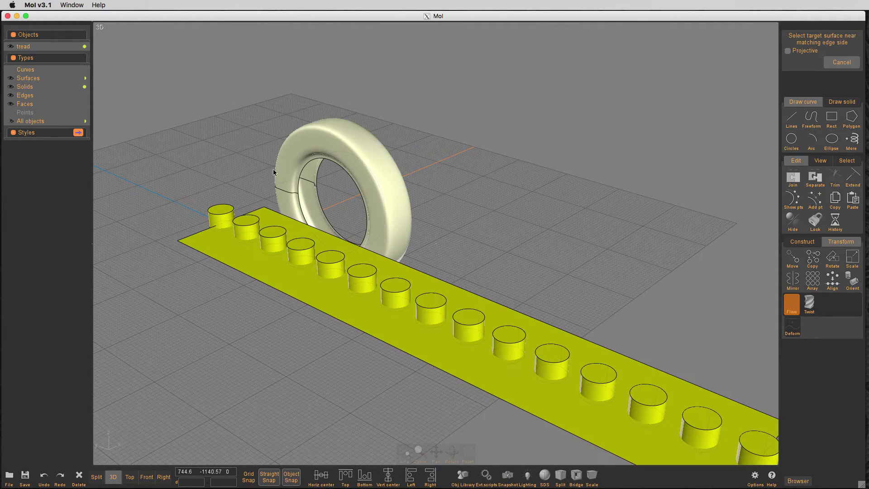
click(298, 170)
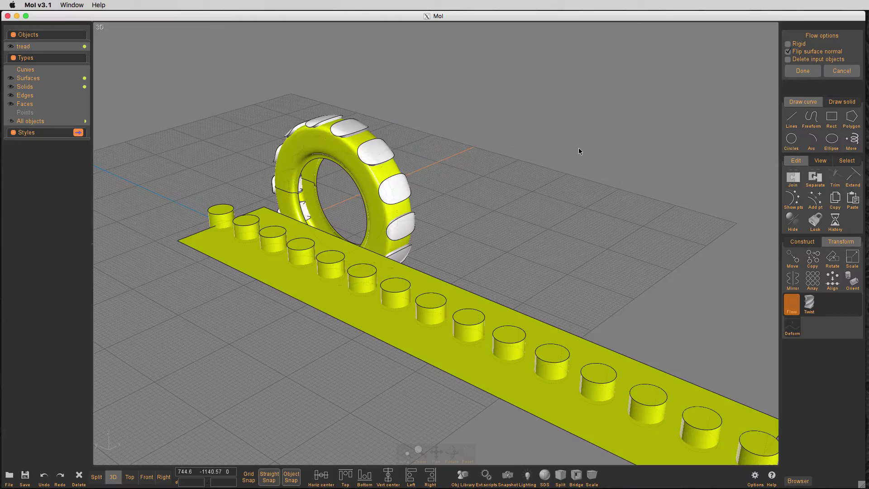
drag(579, 149, 571, 168)
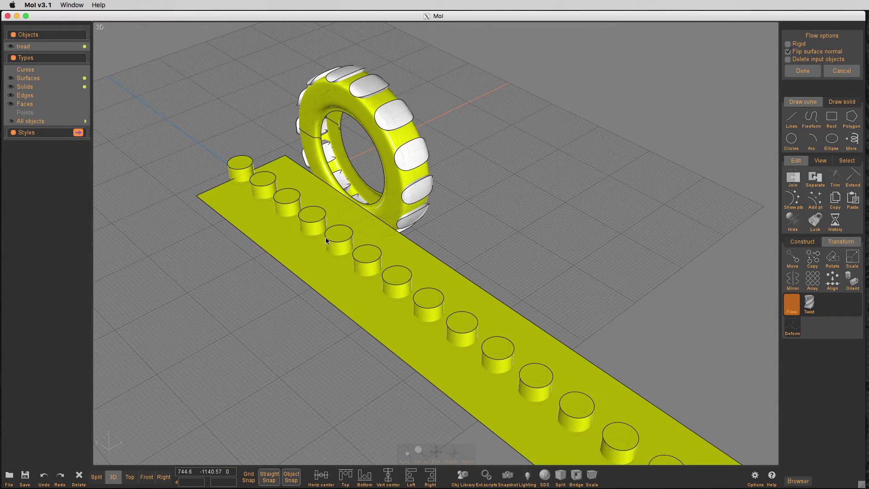
drag(354, 222, 499, 189)
key(Escape)
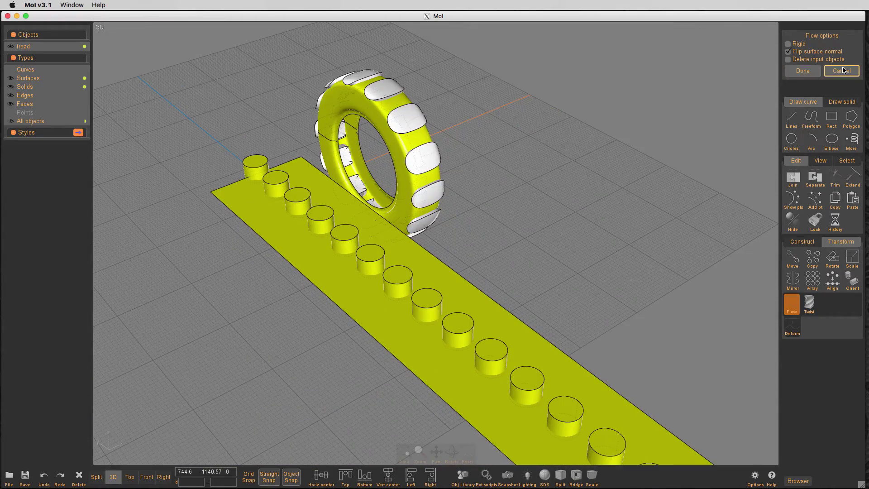
Delete the flat strip and hide the tread cylinders, leaving only the tyre in the split view.
scroll(586, 159, down, 2)
click(541, 307)
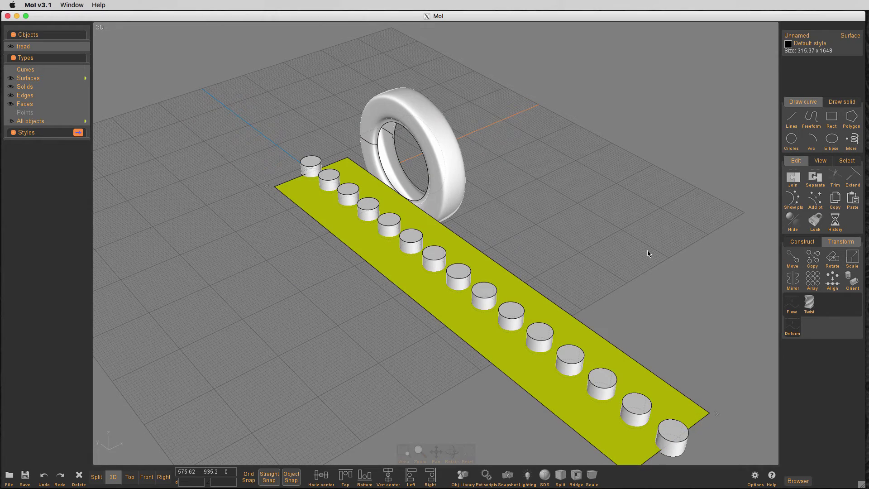
key(Delete)
click(10, 46)
click(96, 477)
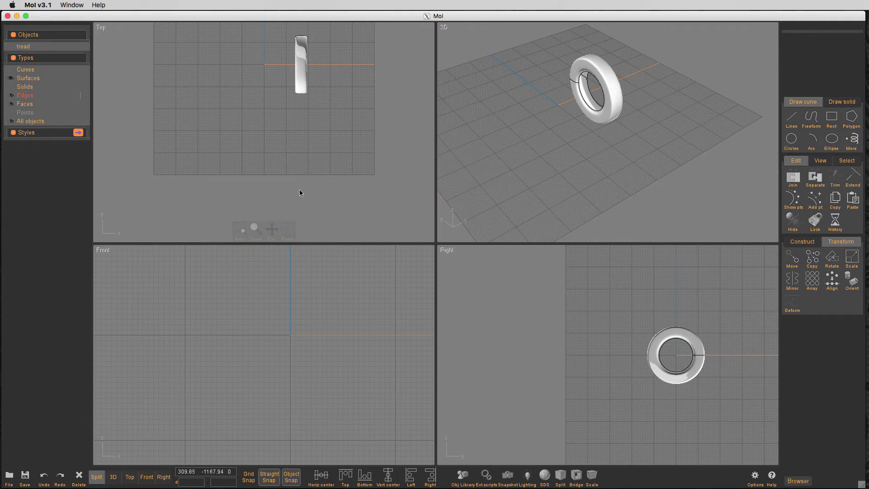
Show the hidden curves and bring the tyre profile and straight line into close view.
click(19, 71)
key(Home)
click(255, 76)
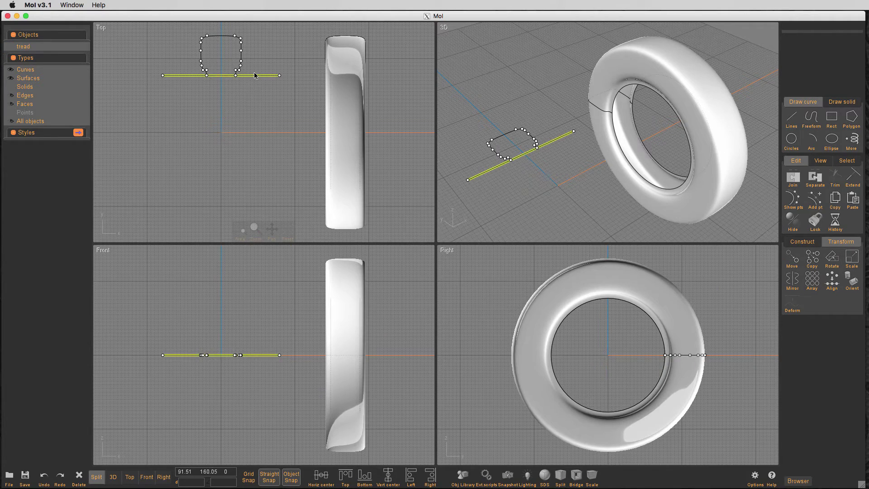
click(252, 89)
middle_drag(237, 105, 241, 192)
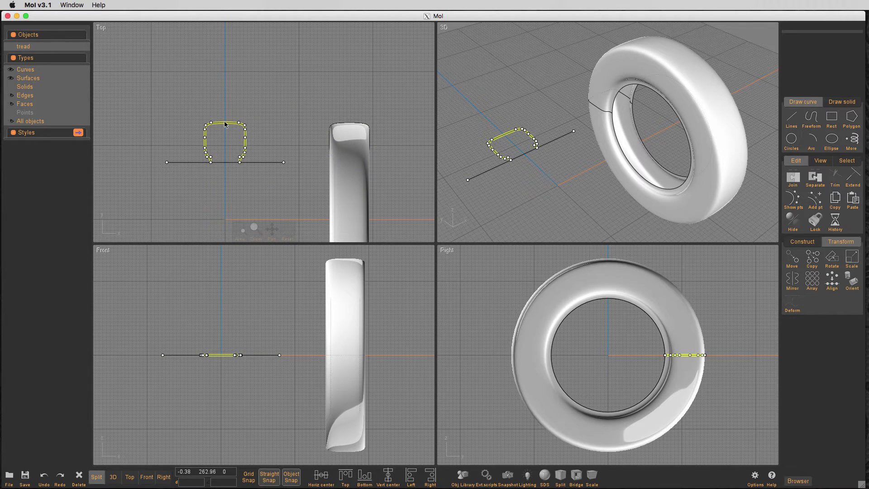
Move the tyre profile curve about 40 units along positive Y, away from the straight line.
drag(224, 122, 223, 108)
key(ctrl+z)
click(223, 122)
click(259, 78)
click(228, 121)
key(Delete)
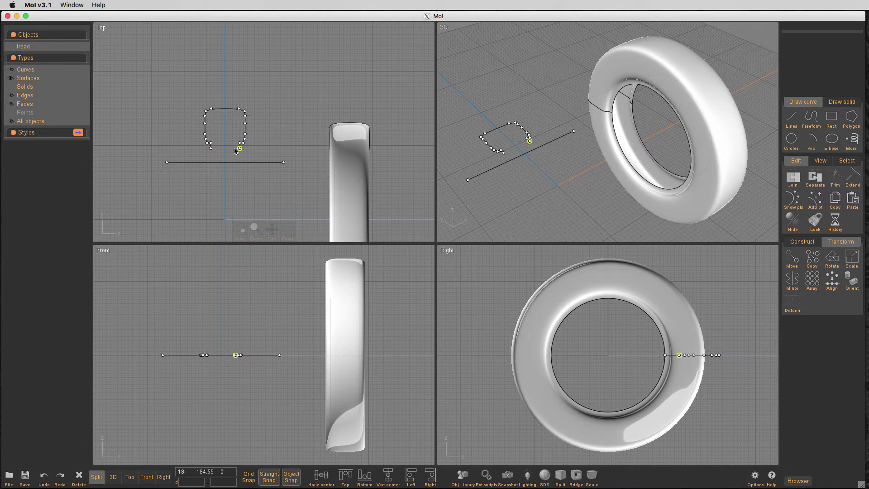
Isolate the profile curve and the straight line, and show them enlarged in the Top view.
click(278, 103)
scroll(255, 94, up, 2)
click(219, 113)
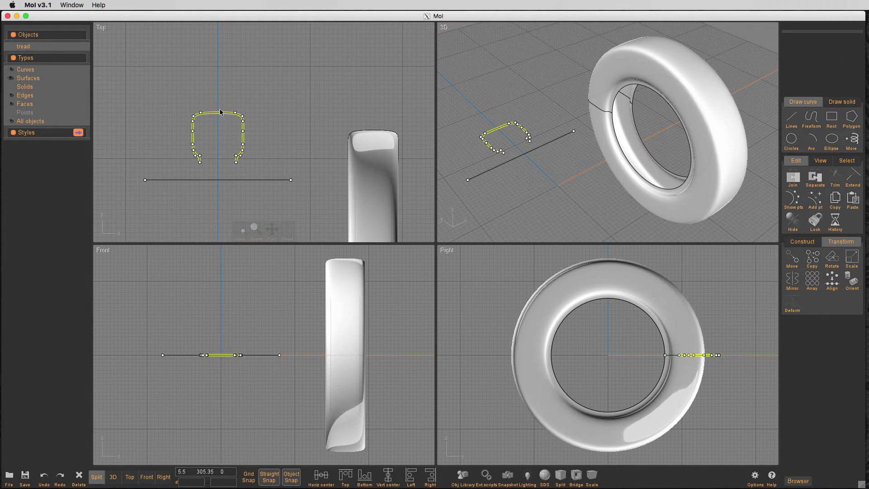
click(225, 179)
key(i)
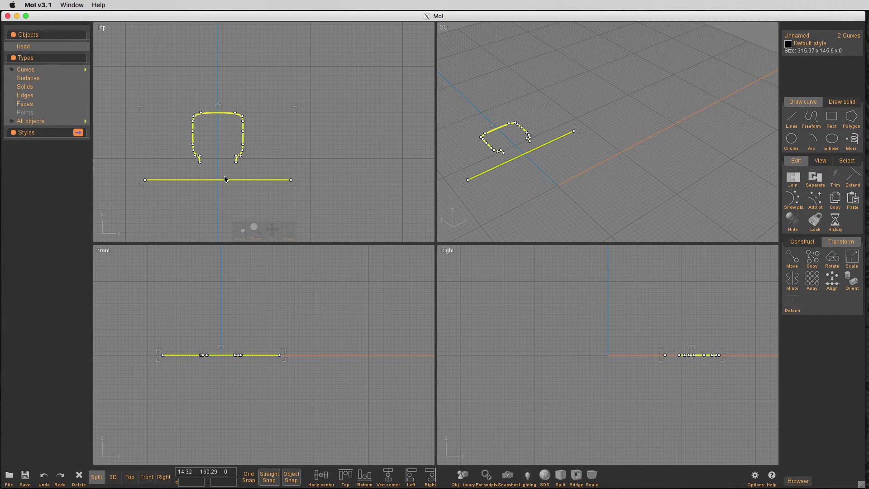
key(space)
key(r)
click(390, 140)
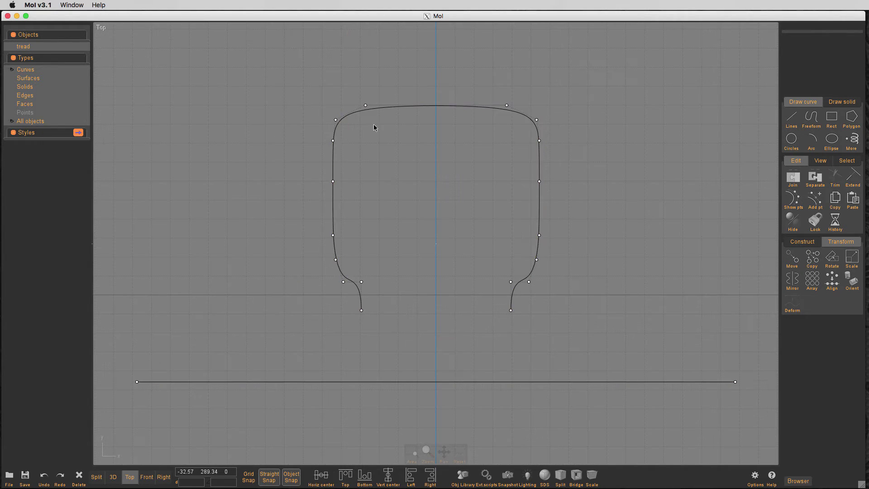
Rotate the control points on the profile's positive-X side 90° about the crown's outer control point to unfold that side.
click(506, 107)
click(536, 121)
click(539, 141)
click(539, 181)
click(539, 235)
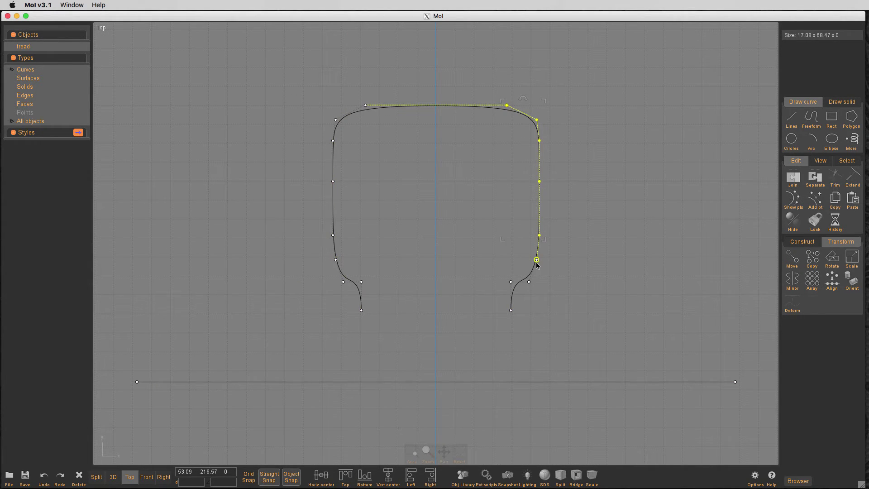
drag(536, 265, 473, 239)
click(506, 106)
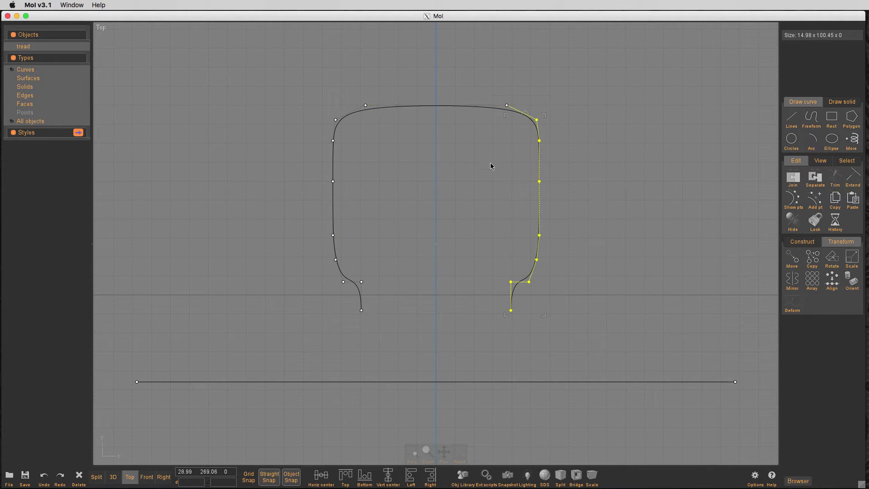
key(r)
click(506, 105)
click(506, 159)
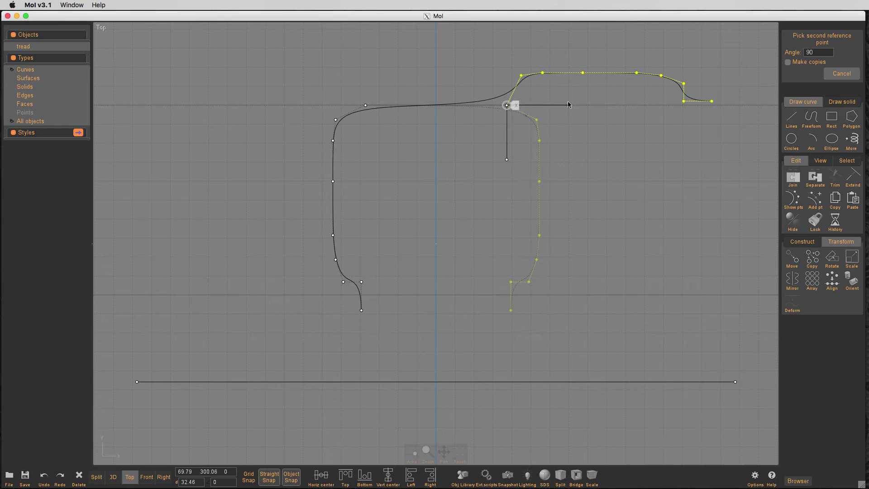
click(568, 104)
scroll(504, 144, down, 2)
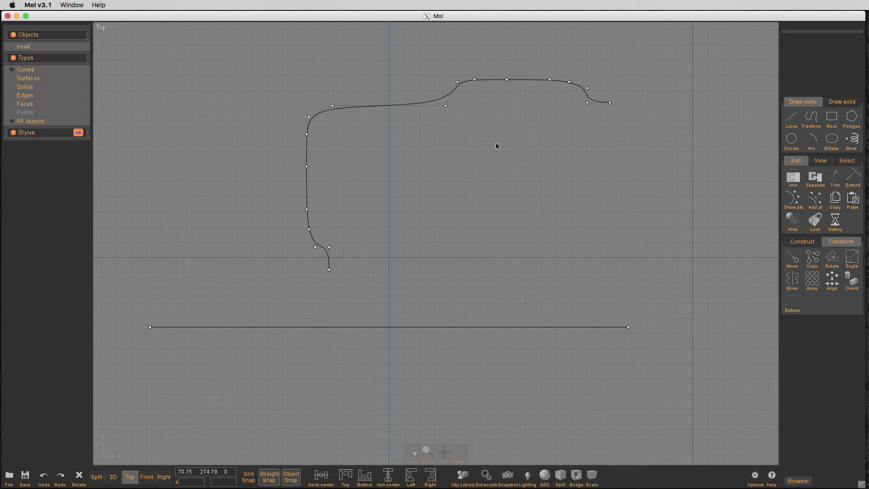
Add a point at the straight line's midpoint and four points near its positive-X end, spaced like the unfolded profile's points.
click(815, 199)
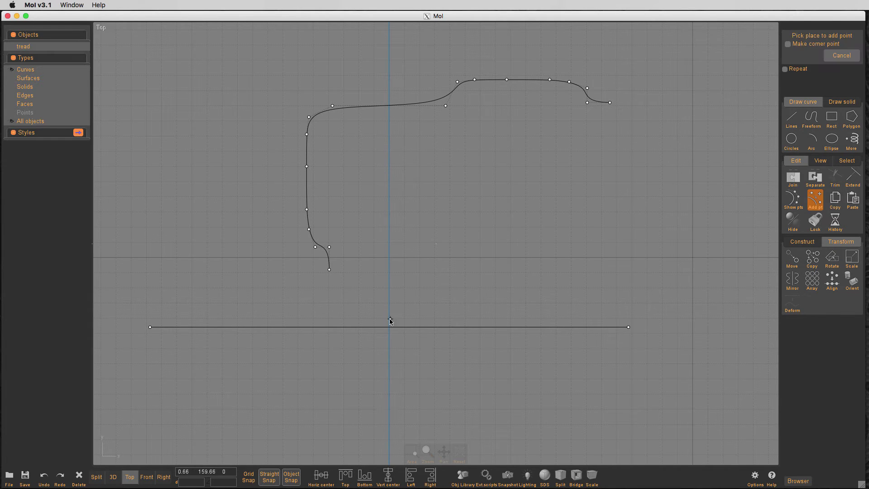
click(389, 327)
right_click(596, 166)
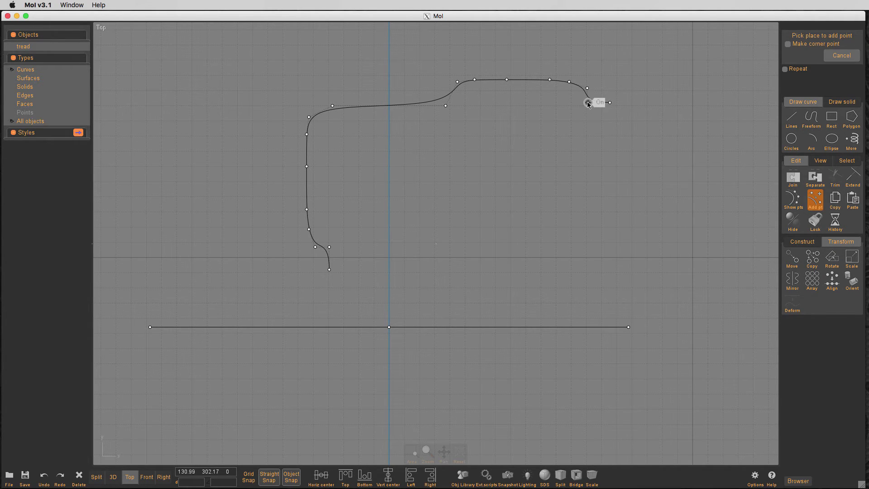
click(604, 326)
right_click(593, 326)
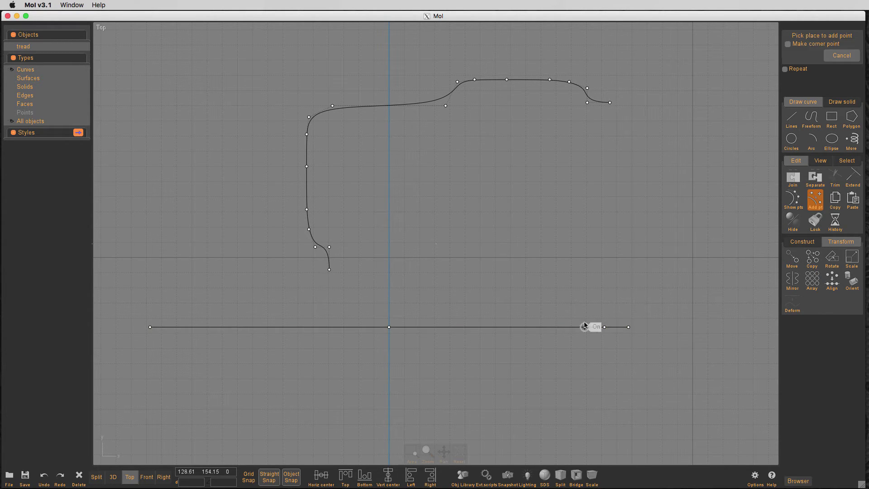
click(585, 327)
right_click(570, 320)
click(569, 327)
right_click(538, 295)
click(549, 327)
Add four more points between the line's midpoint and the previously added group, following the unfolded profile's point spacing.
right_click(533, 303)
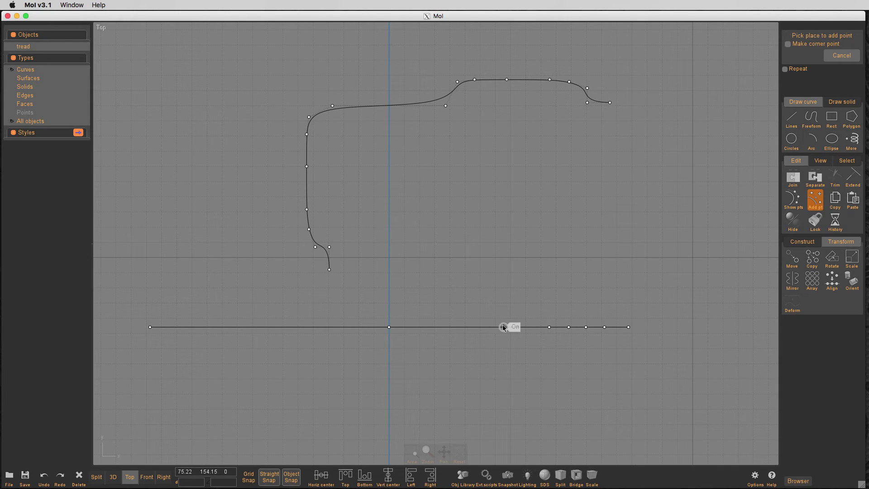
click(504, 327)
right_click(476, 261)
click(465, 326)
right_click(446, 325)
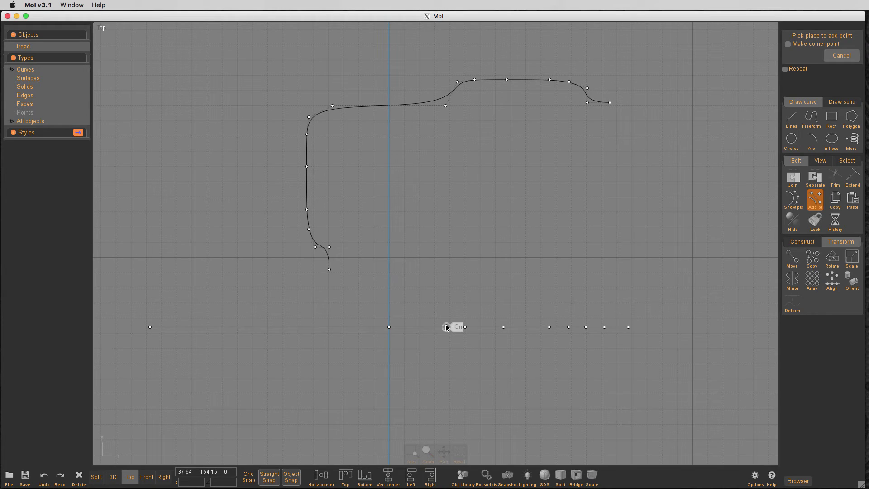
click(446, 326)
right_click(425, 315)
click(429, 327)
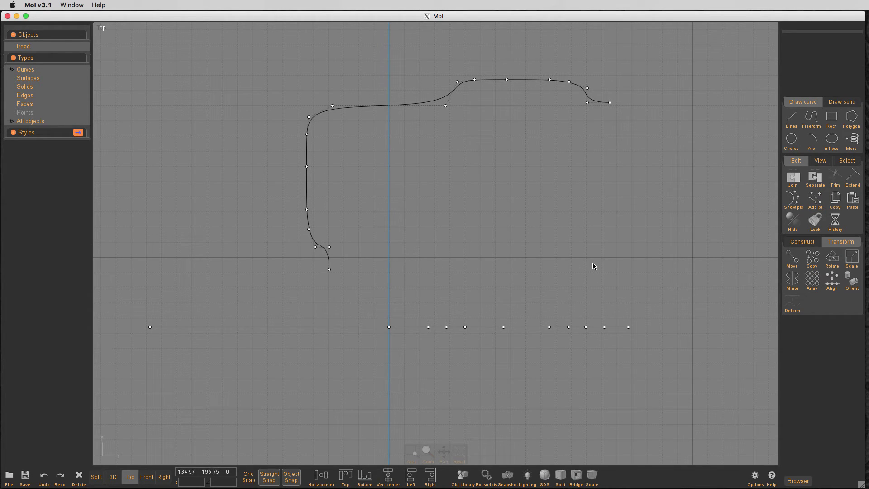
Slide the added points along the line to match the distances between the unfolded profile's control points.
drag(604, 327, 570, 311)
drag(549, 326, 558, 327)
drag(503, 327, 448, 327)
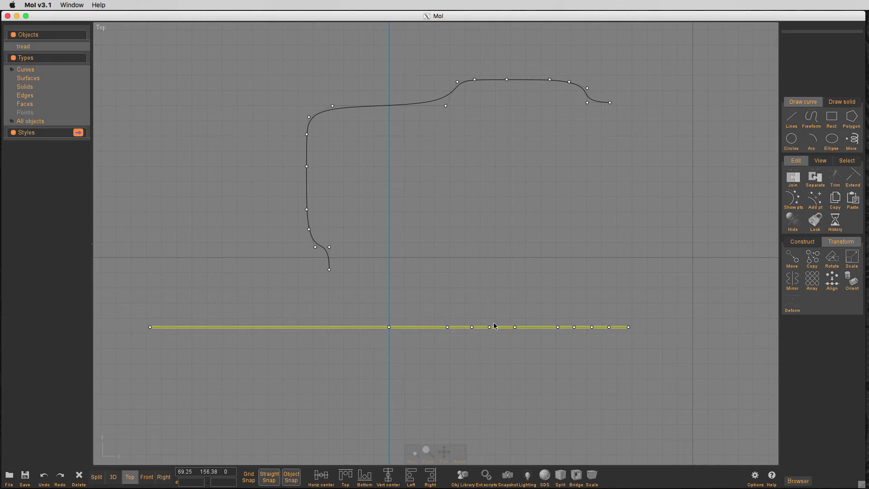
click(490, 327)
drag(514, 327, 517, 327)
Delete the line's negative-X end point and mirror the remaining half about the vertical centre axis to complete the line.
click(150, 329)
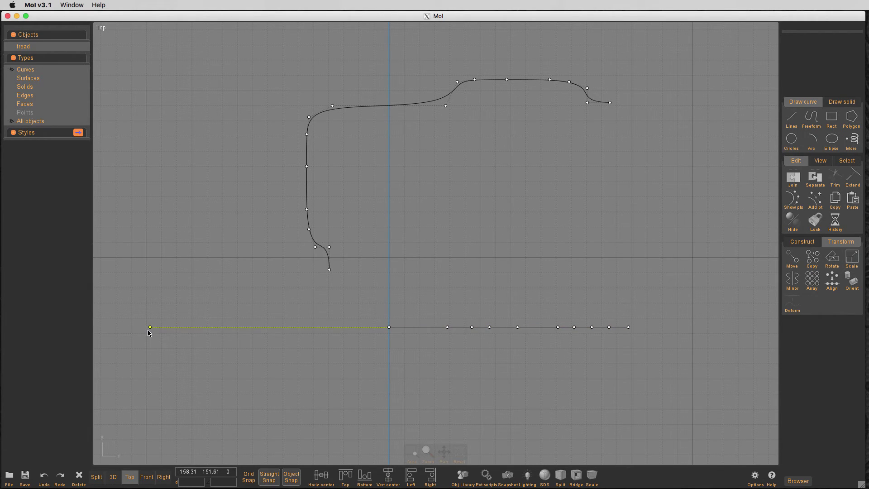
key(Delete)
click(403, 327)
key(m)
click(389, 327)
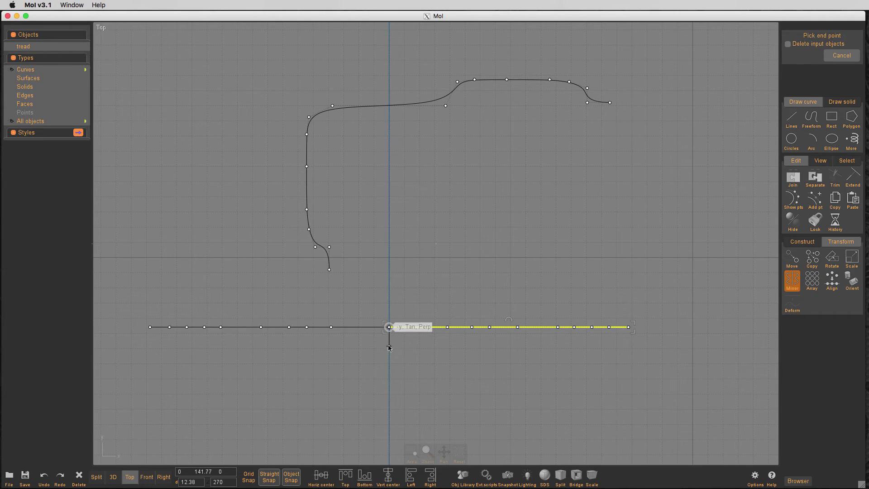
click(388, 340)
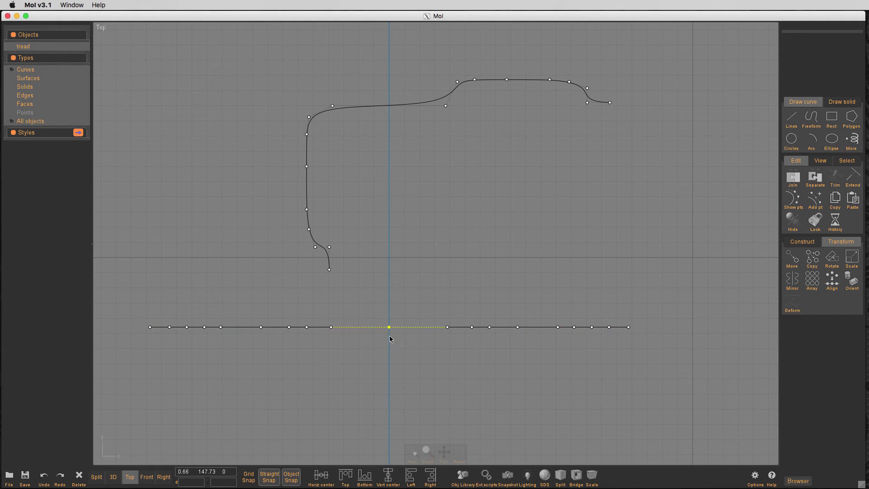
Try to extrude the full line along the Y direction with a distance of -1648.
scroll(469, 196, down, 3)
click(443, 266)
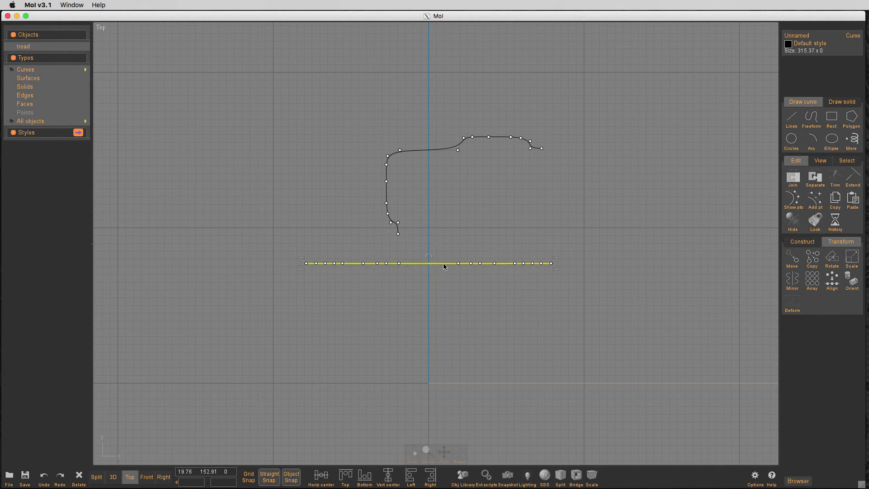
drag(868, 91, 787, 110)
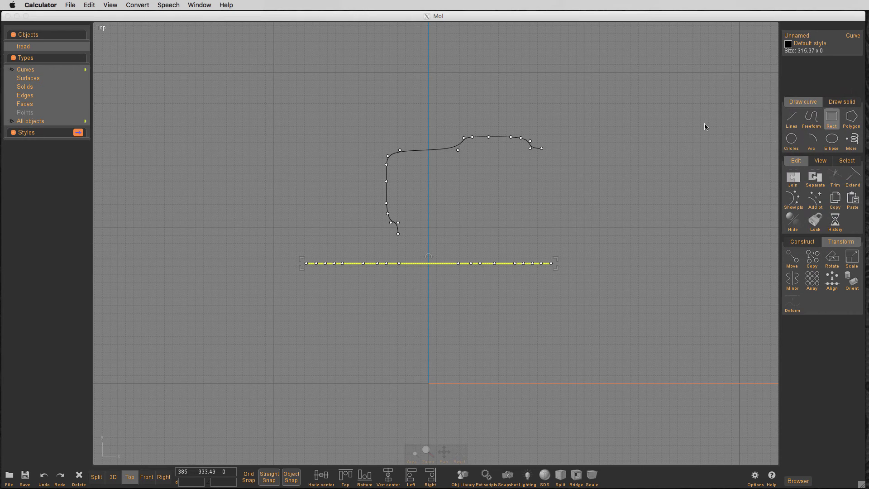
click(602, 198)
click(433, 265)
key(e)
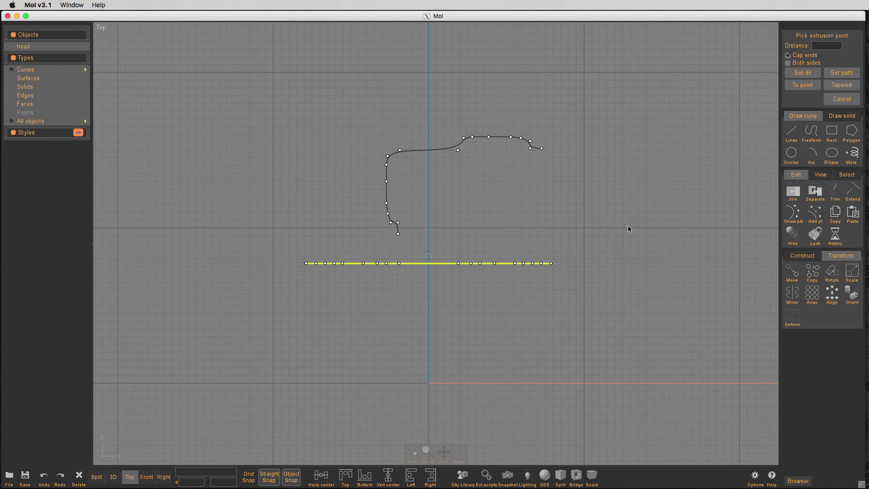
click(804, 74)
mouse_move(692, 161)
mouse_down()
mouse_move(690, 178)
mouse_move(683, 160)
mouse_up()
key(super+Tab)
click(837, 47)
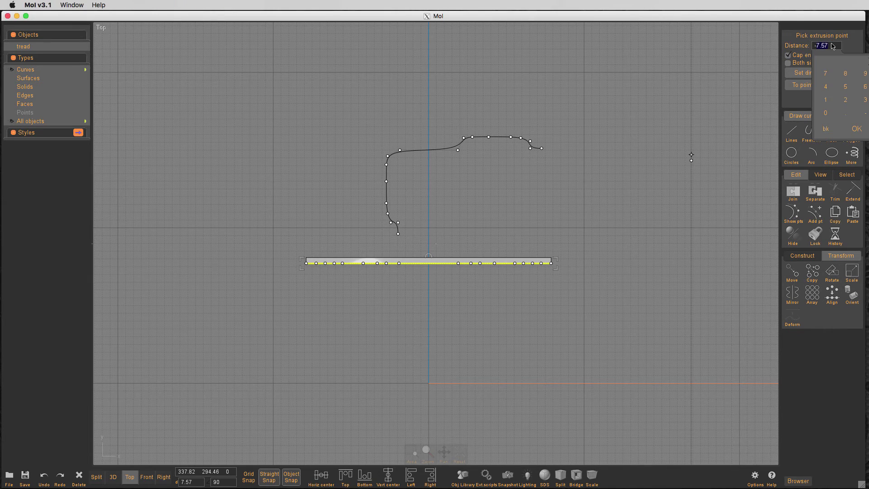
text(-1648)
click(855, 129)
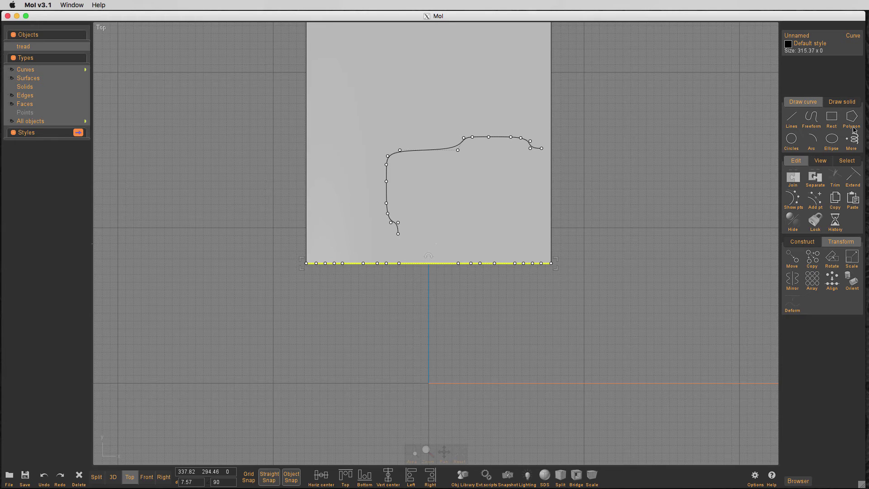
Undo the extrusion of the line made in the positive Y direction.
key(super+z)
key(r)
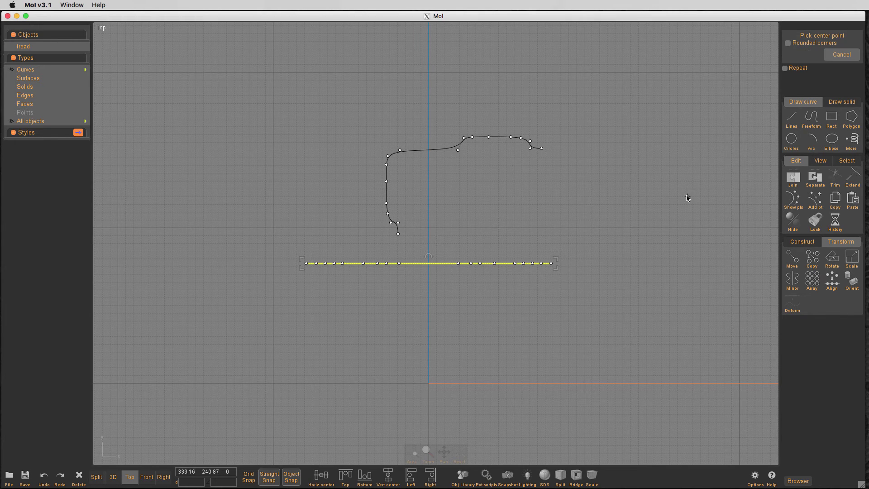
click(841, 55)
Extrude the line 1648 units along negative Y, with the direction set from the line's midpoint, to form the flat strip.
key(e)
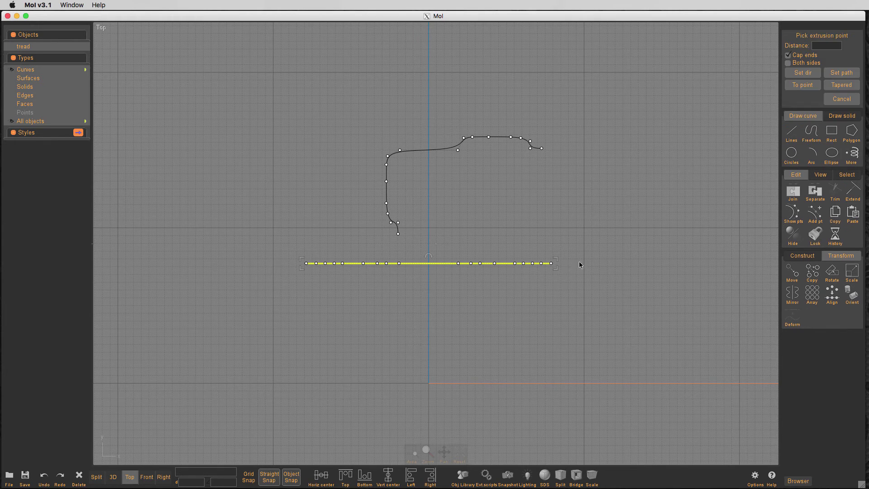
click(796, 76)
click(429, 264)
click(429, 327)
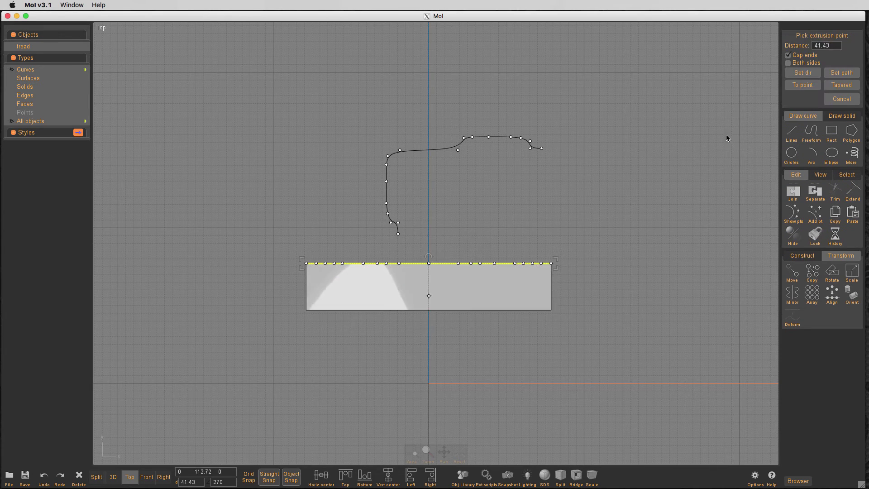
click(824, 46)
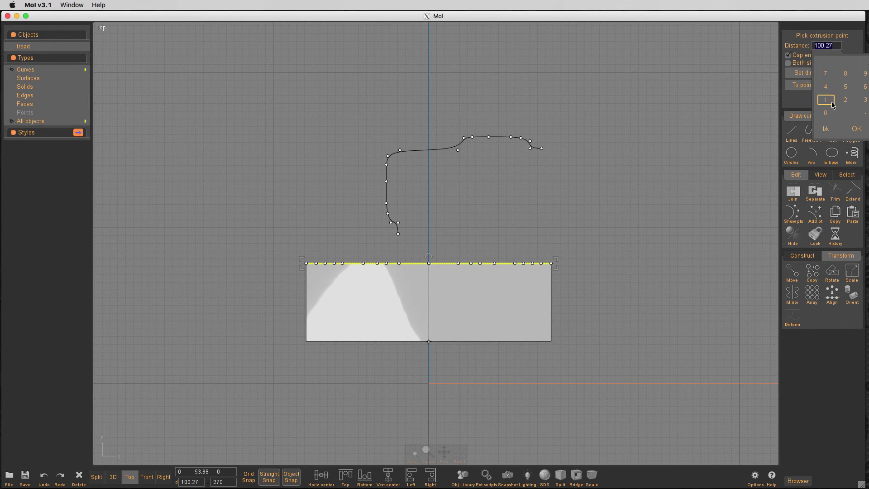
click(828, 101)
click(826, 87)
click(845, 73)
click(857, 129)
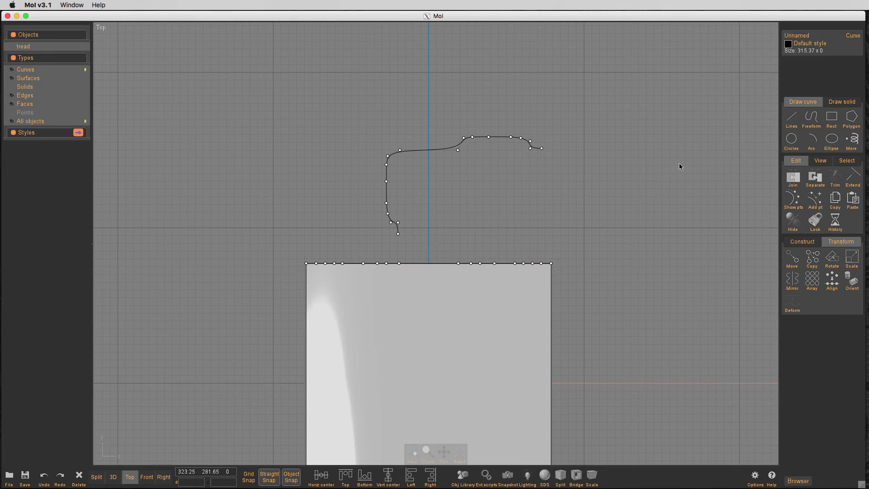
Hide all curves and show the tread cylinders and the tyre surface together with the new strip.
key(f)
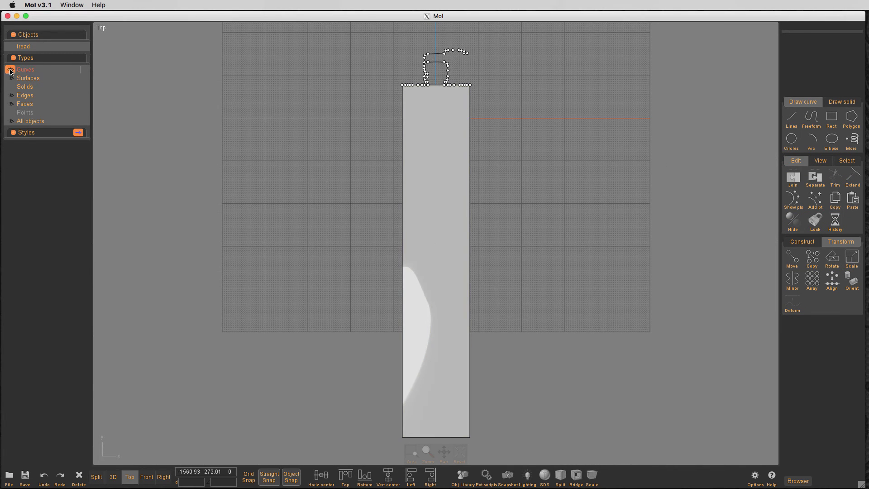
click(12, 69)
click(10, 87)
middle_click(253, 165)
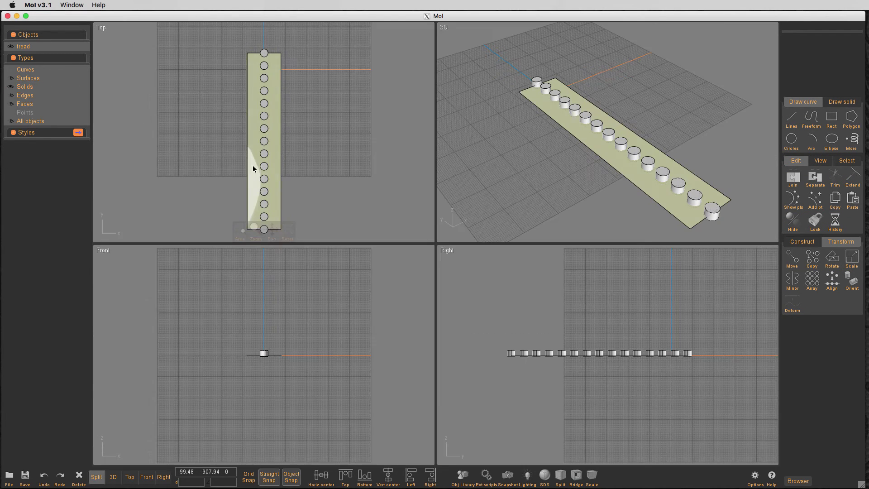
click(11, 78)
Flow the tread cylinders from the flat strip onto the tyre surface with Flip surface normal enabled.
right_drag(514, 180, 569, 177)
scroll(628, 72, up, 2)
key(Tab)
click(59, 47)
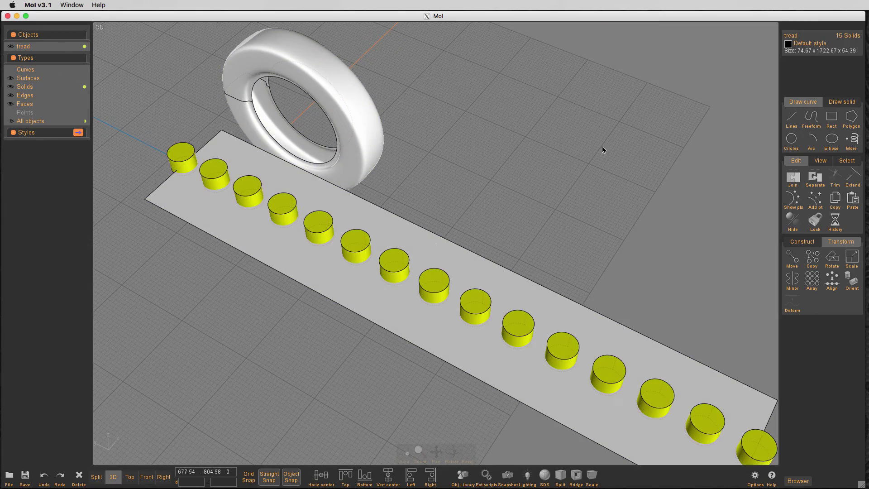
right_drag(652, 178, 632, 158)
click(793, 304)
click(793, 305)
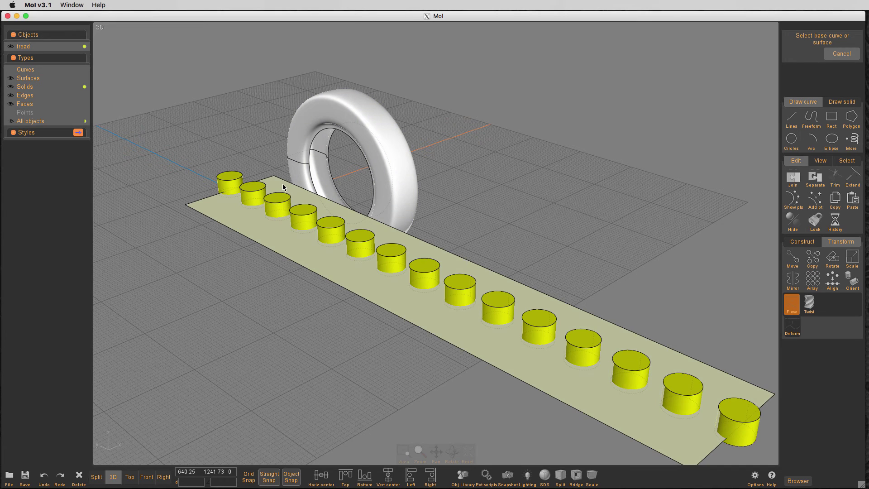
click(236, 227)
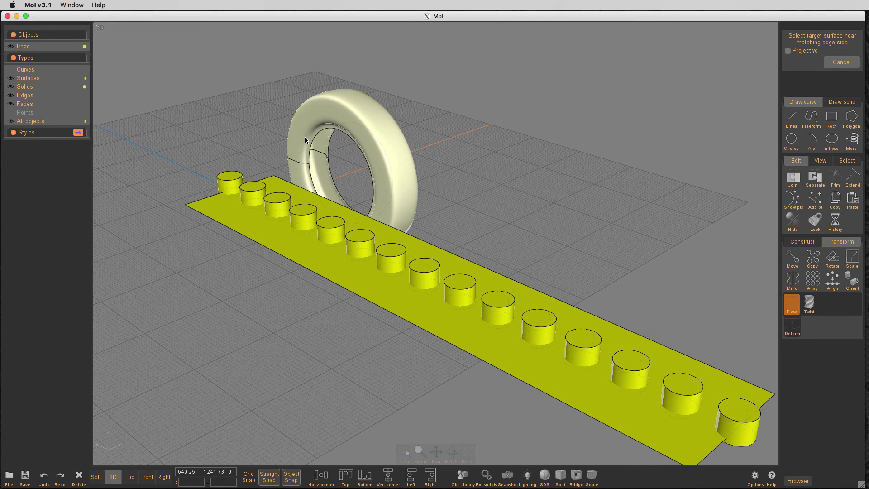
click(306, 137)
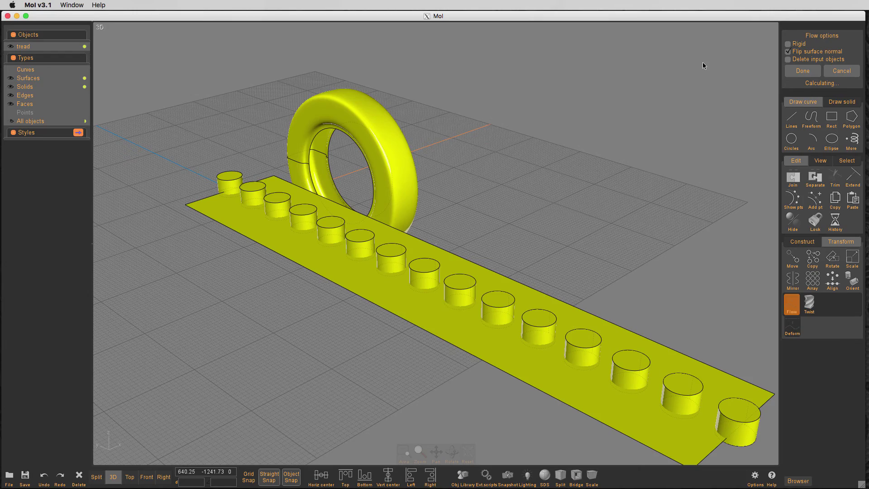
right_drag(673, 81, 694, 72)
click(804, 74)
Cap the tyre's open edges with planar faces to turn the surface into a solid.
right_drag(532, 138, 508, 155)
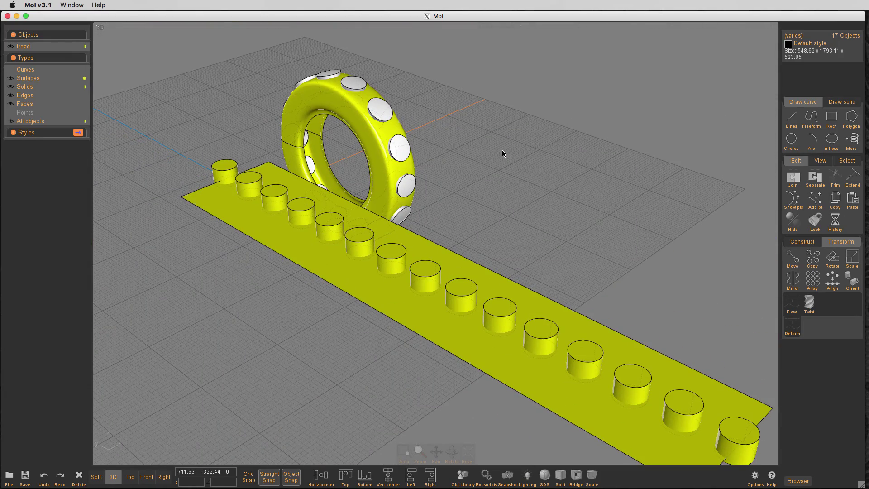
click(502, 151)
click(401, 126)
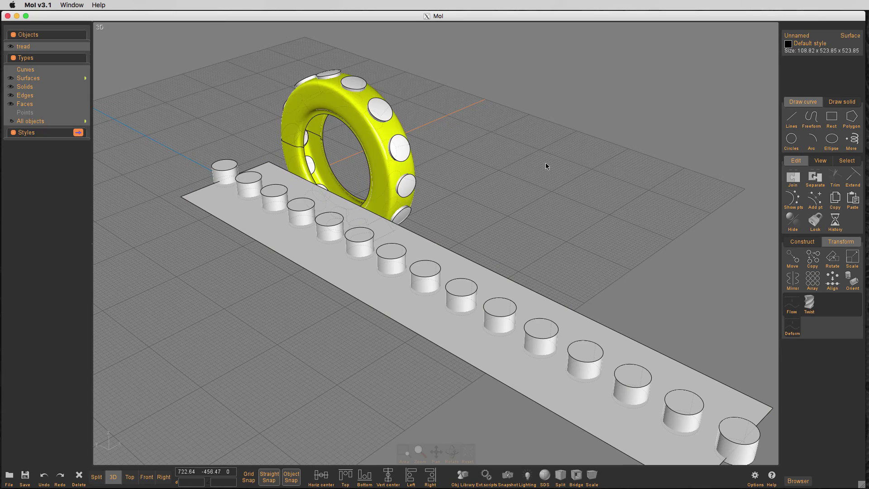
click(802, 241)
click(628, 173)
click(362, 131)
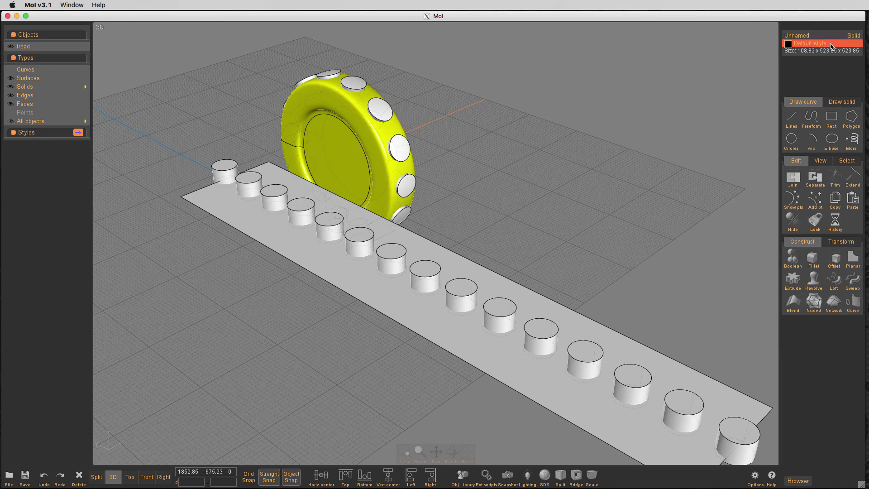
Hide the original row of tread cylinders on the flat strip, keeping the ones flowed onto the tyre.
drag(605, 107, 545, 131)
right_drag(544, 131, 460, 131)
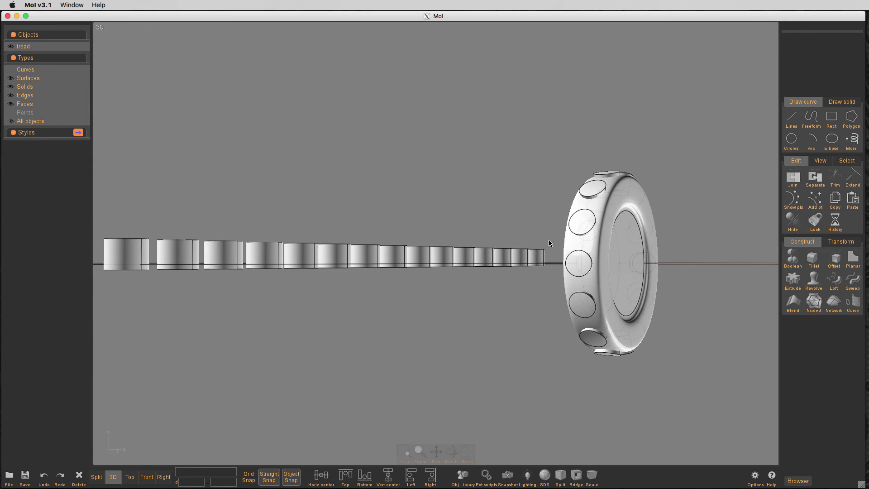
drag(549, 240, 101, 257)
key(Delete)
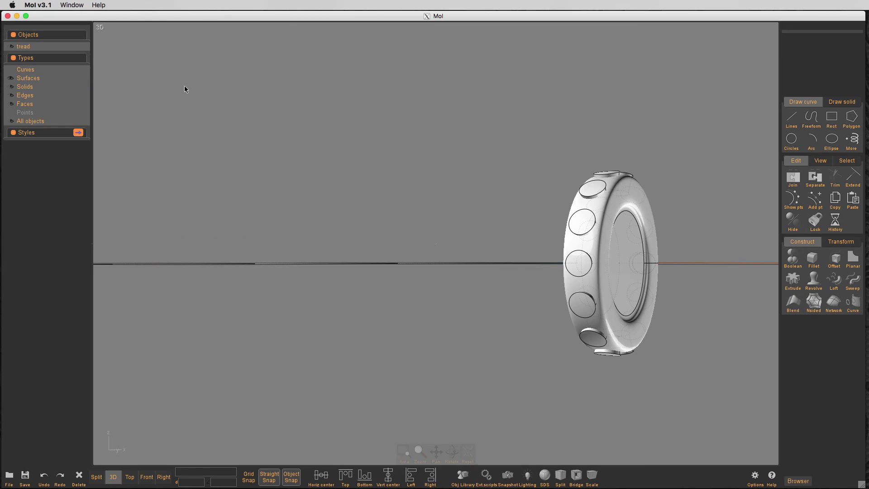
Remove the flowed tread cylinders from the tyre and show the original row of cylinders on the flat strip again.
click(85, 46)
right_drag(253, 104, 488, 160)
key(ctrl+h)
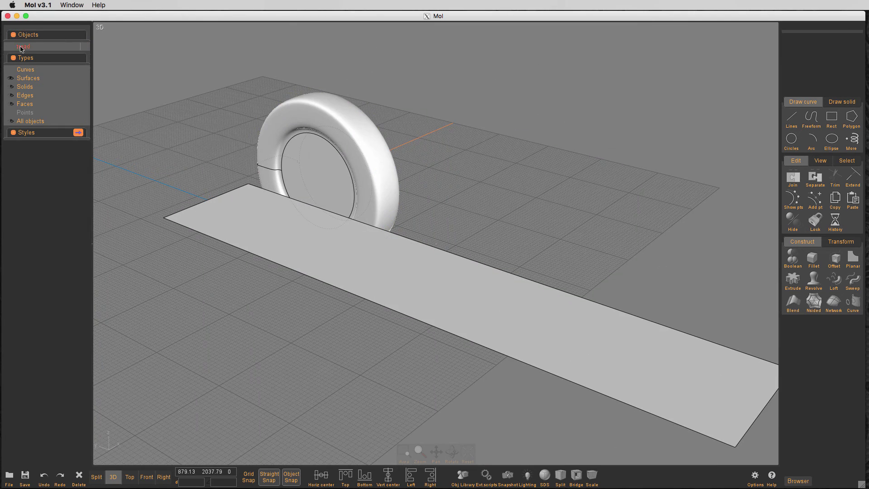
click(11, 47)
mouse_move(554, 191)
right_down()
mouse_move(564, 177)
mouse_move(548, 187)
right_up()
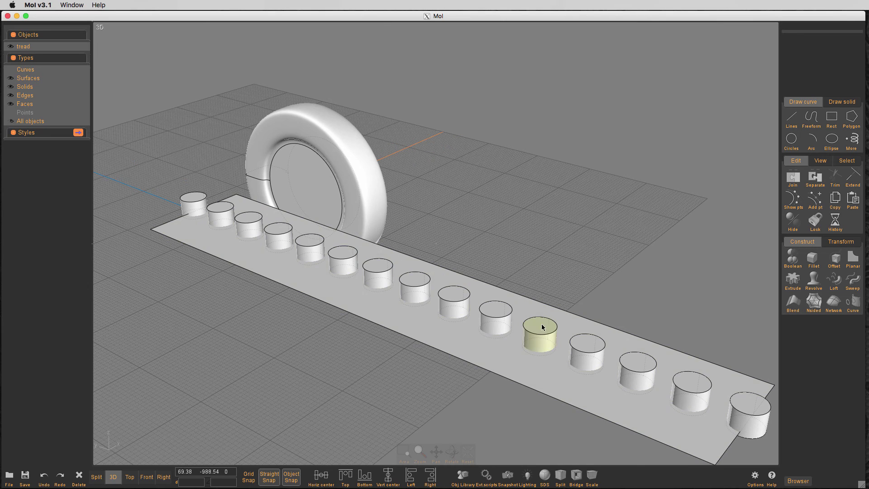
Flow the row of tread cylinders from the flat strip onto the solid tyre's curved face, with Flip surface normal enabled.
click(84, 46)
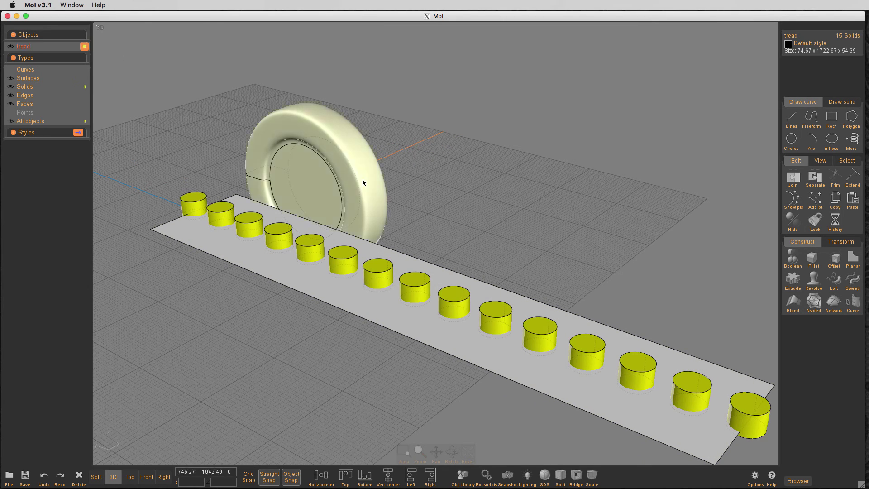
click(841, 241)
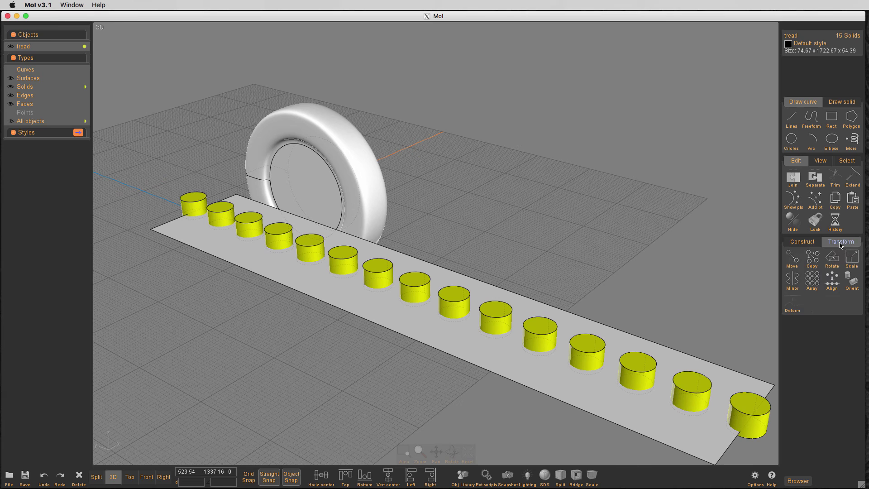
click(792, 303)
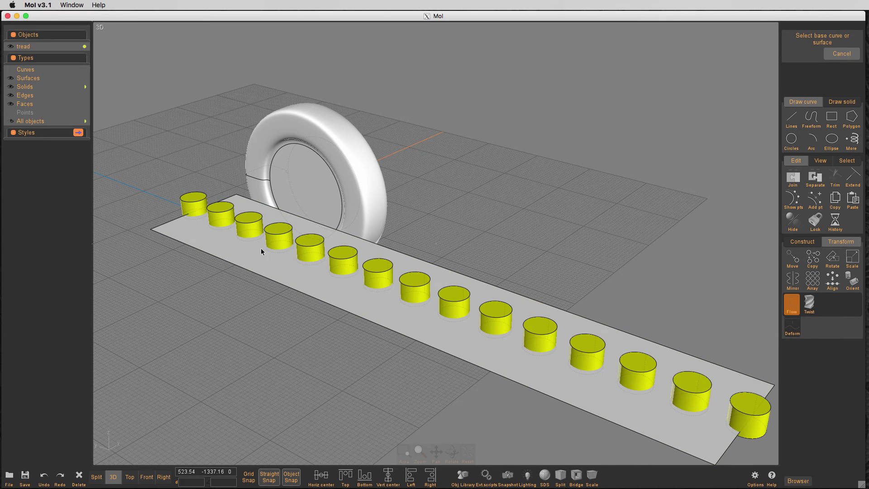
click(206, 249)
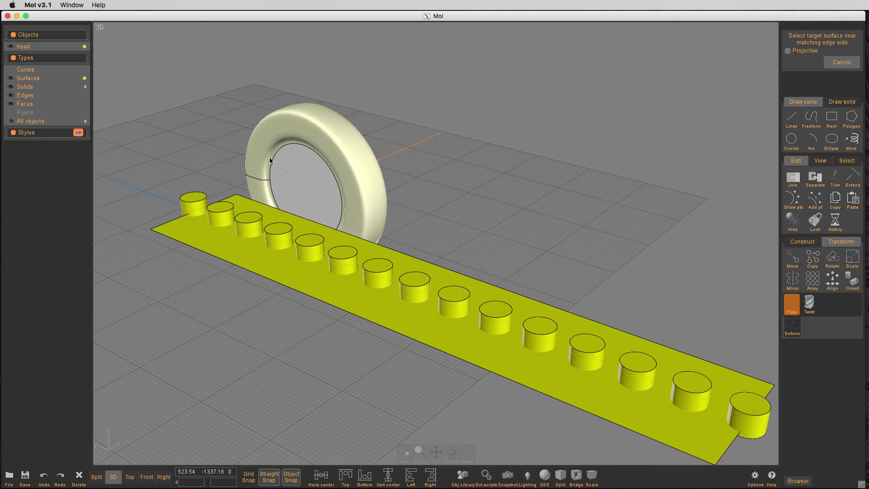
click(265, 158)
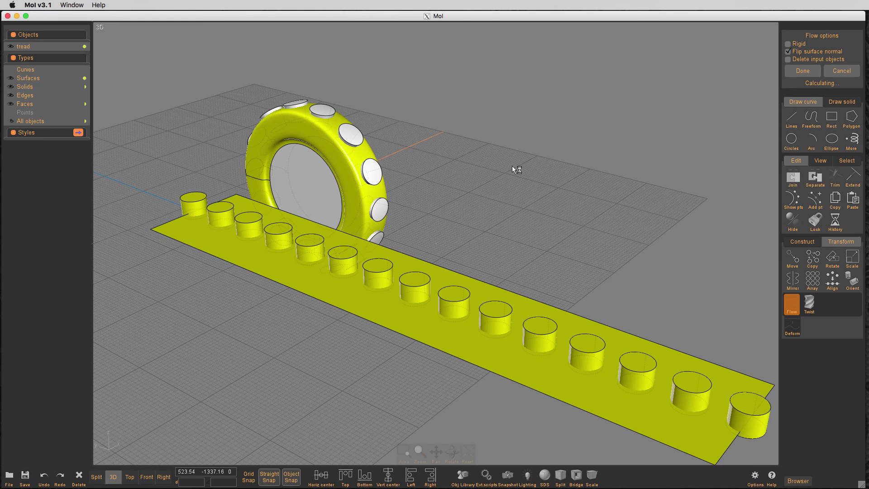
click(801, 71)
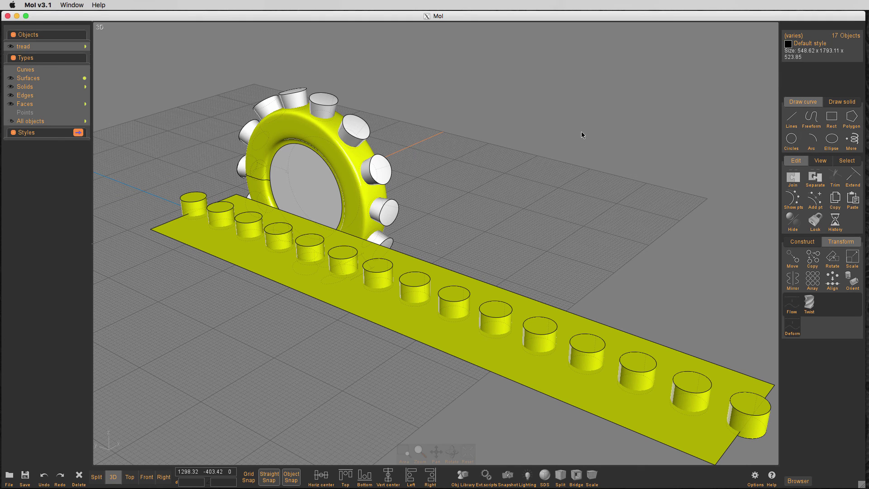
click(581, 131)
Delete the original row of cylinders and the flat strip, keeping only the tyre and its flowed tread cylinders.
right_drag(581, 131, 493, 102)
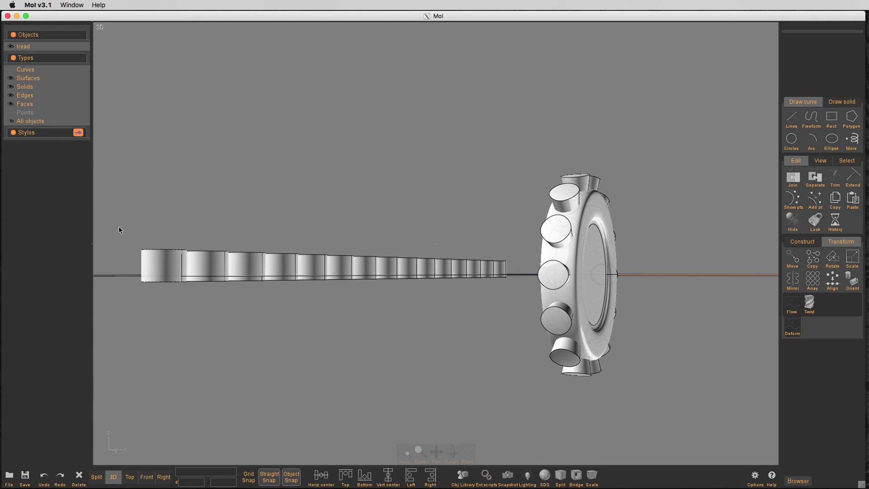
drag(119, 227, 135, 260)
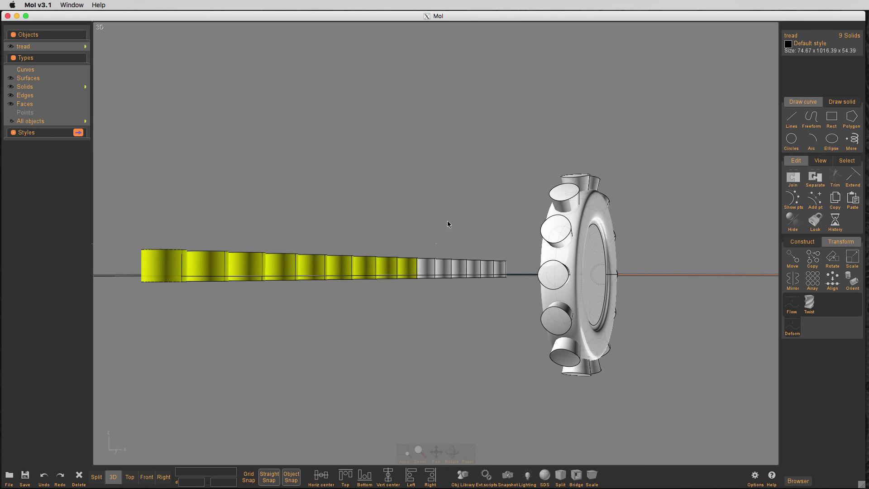
key(Delete)
drag(516, 248, 352, 307)
key(Delete)
right_drag(353, 306, 434, 161)
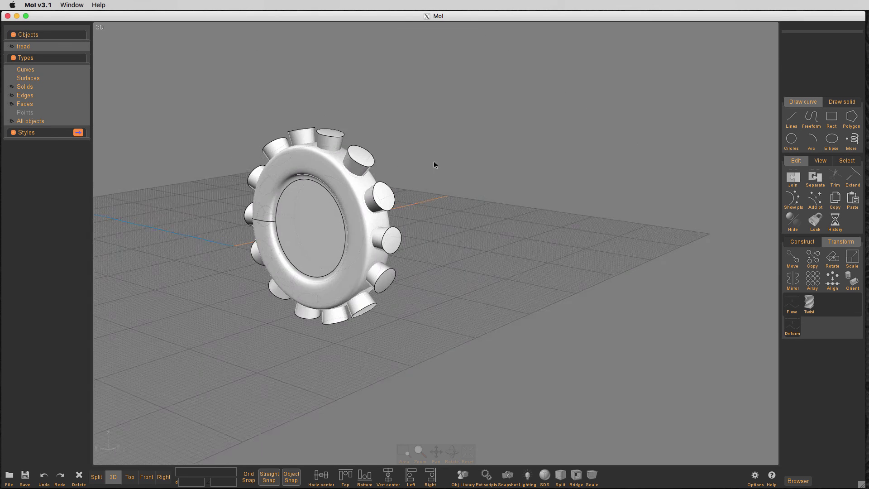
Subtract all tread cylinders from the tyre solid with a Boolean difference to cut round recesses around its circumference.
click(337, 175)
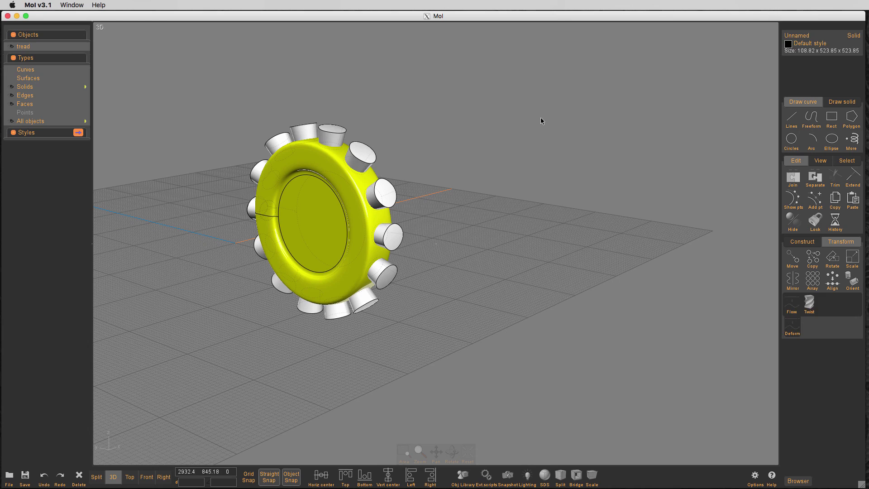
key(d)
click(85, 47)
key(Return)
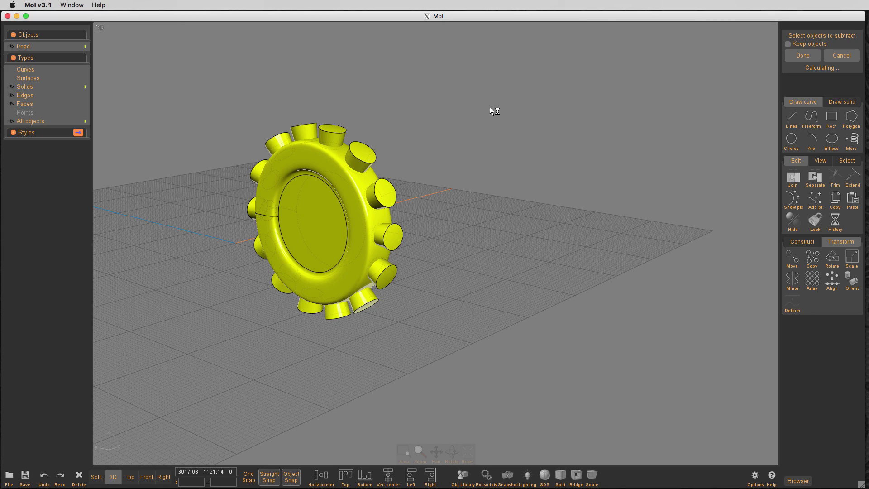
mouse_move(490, 107)
right_down()
mouse_move(454, 104)
mouse_move(488, 103)
mouse_move(488, 110)
right_up()
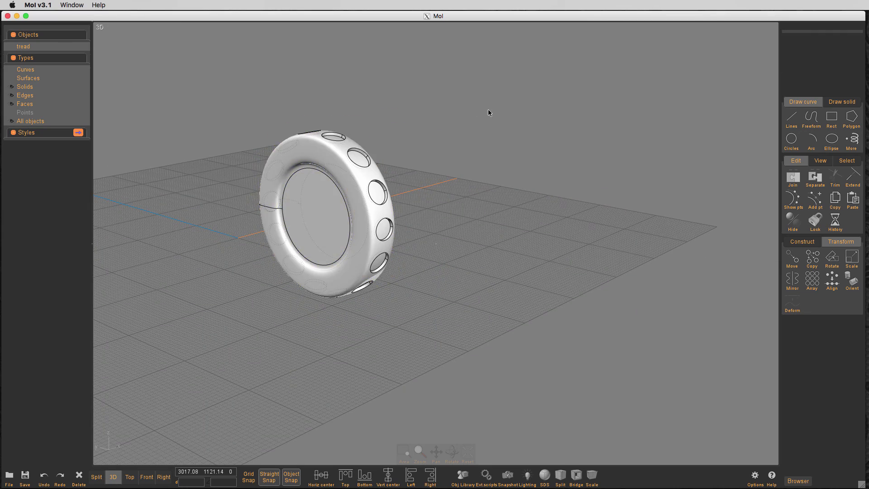
right_drag(488, 110, 541, 159)
scroll(541, 157, down, 1)
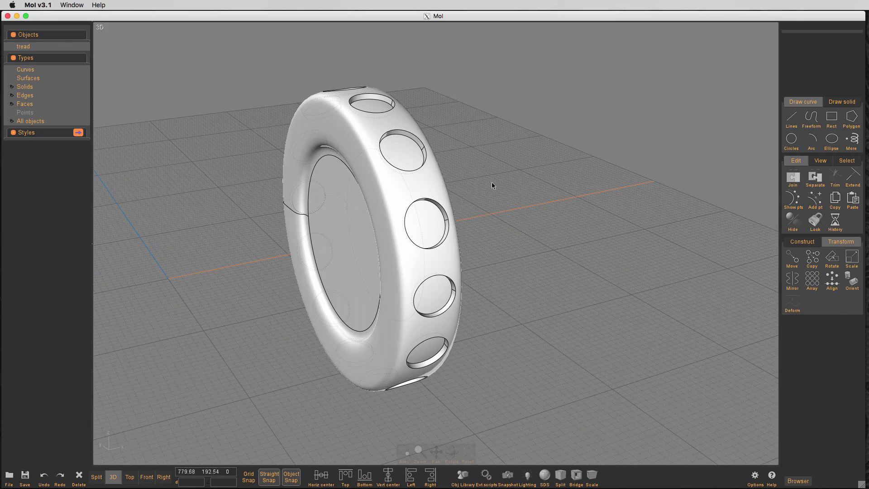